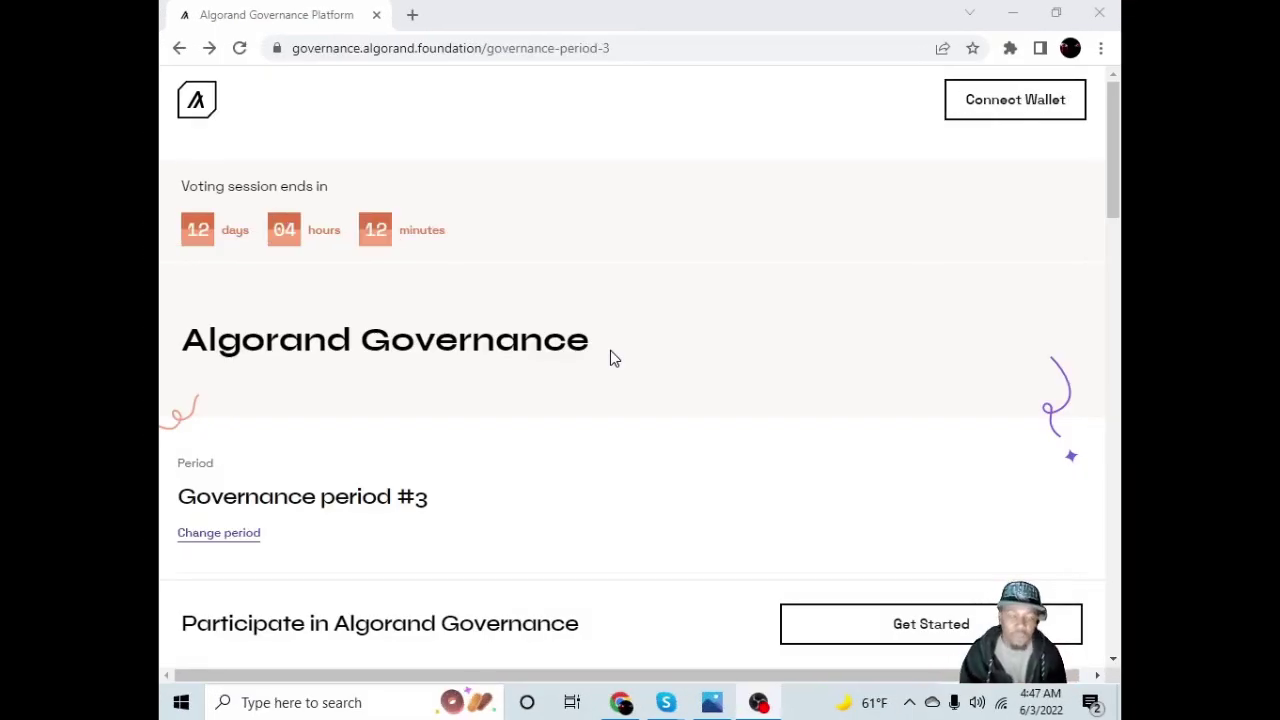
# - Connect the Pera Algo Wallet to the governance platform and use its listed account for governance period #3
pyautogui.scroll(-3, 611, 353)
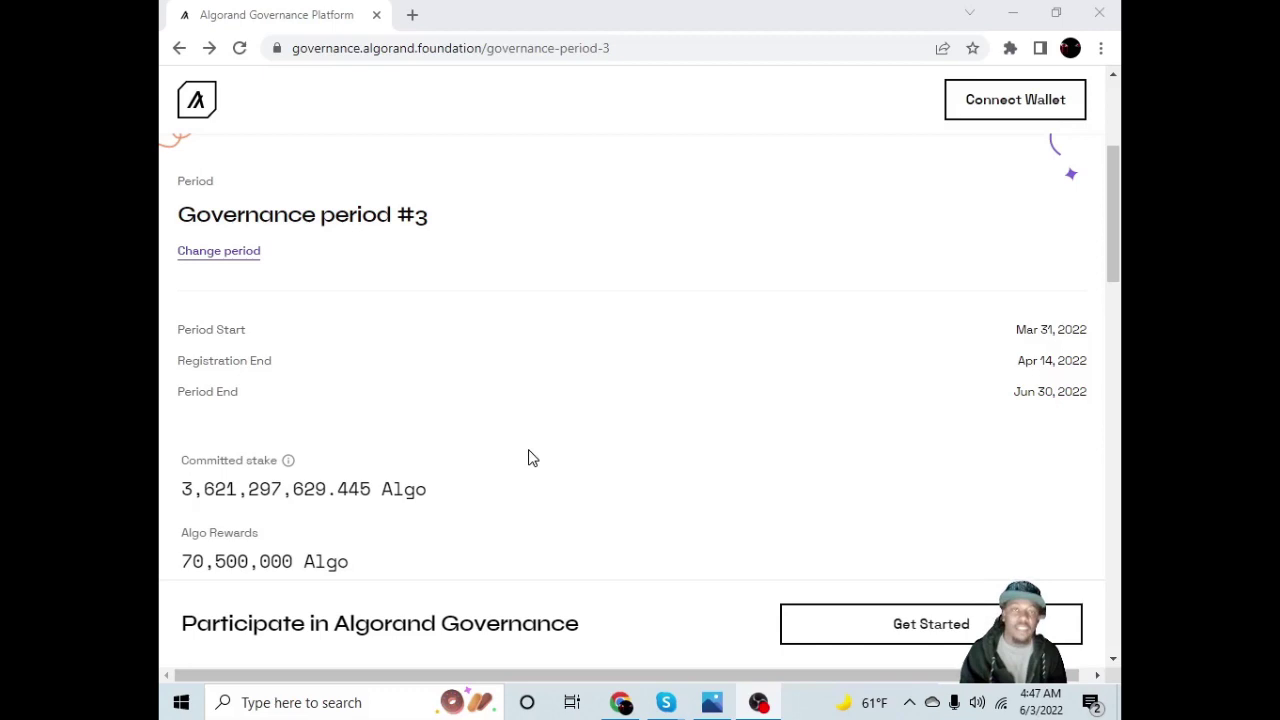
pyautogui.scroll(-1, 532, 457)
pyautogui.scroll(-3, 530, 457)
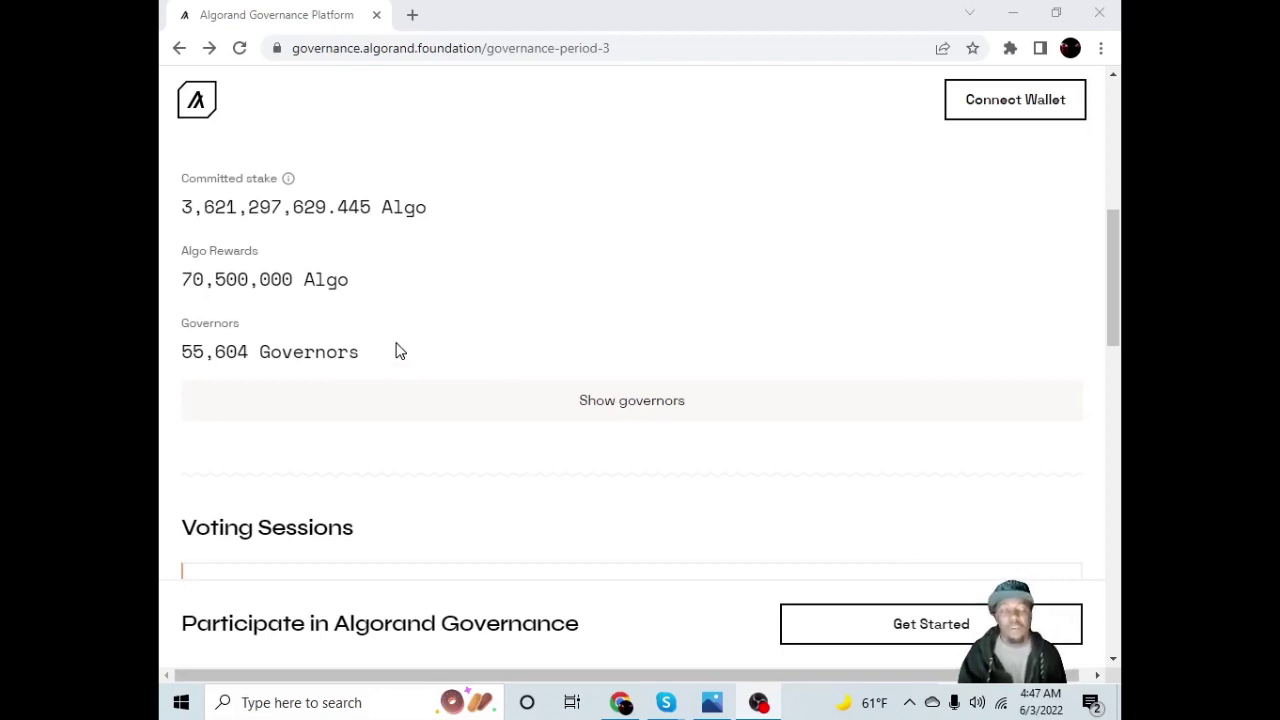
pyautogui.scroll(-2, 398, 350)
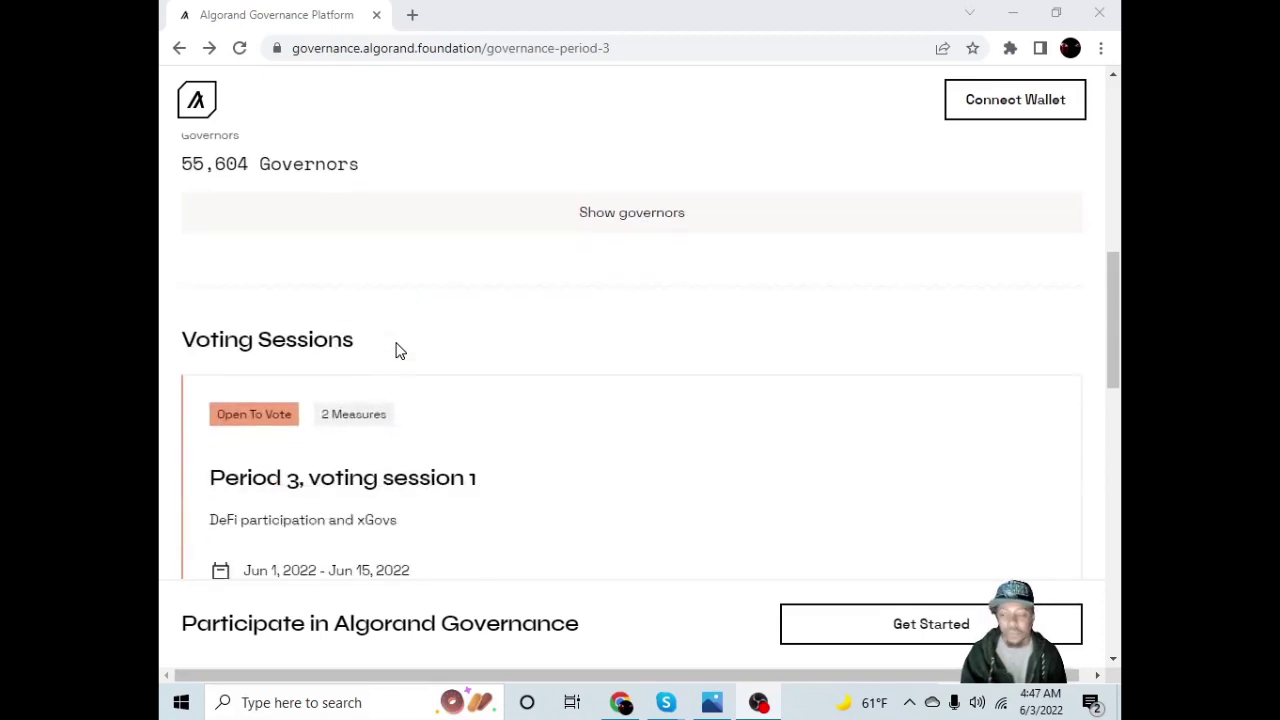
pyautogui.scroll(-2, 398, 350)
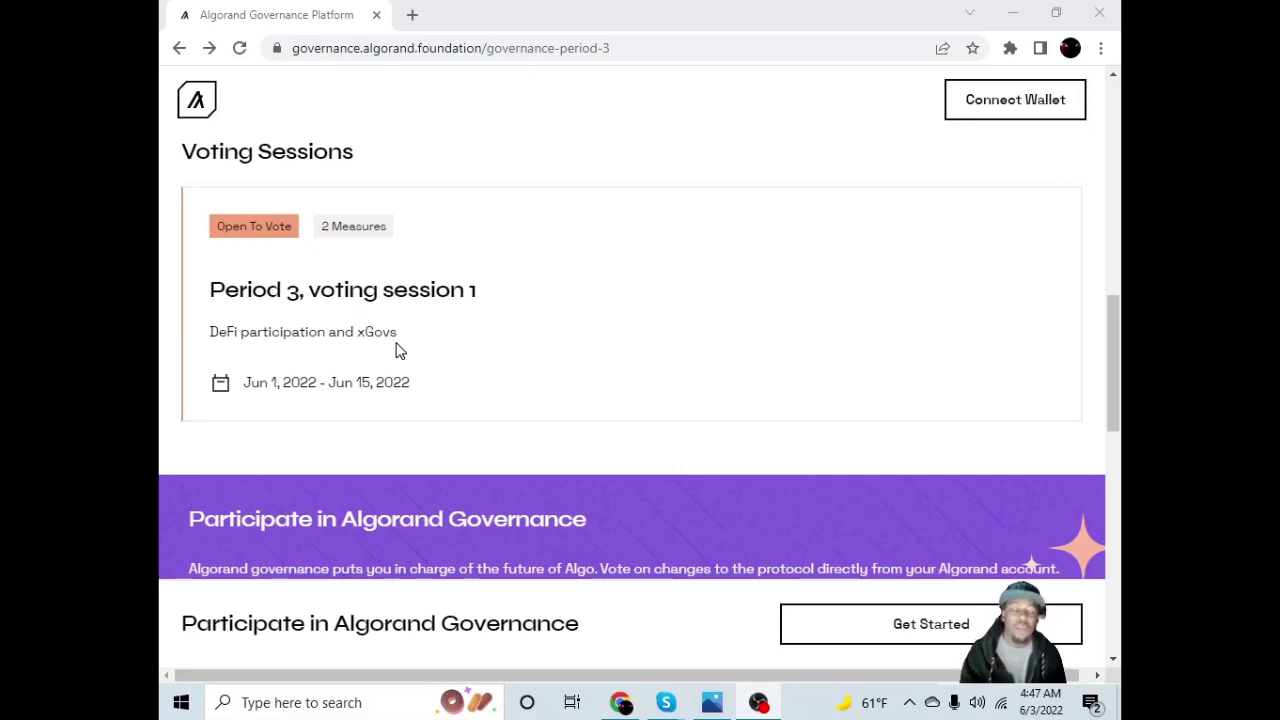
pyautogui.scroll(-2, 396, 350)
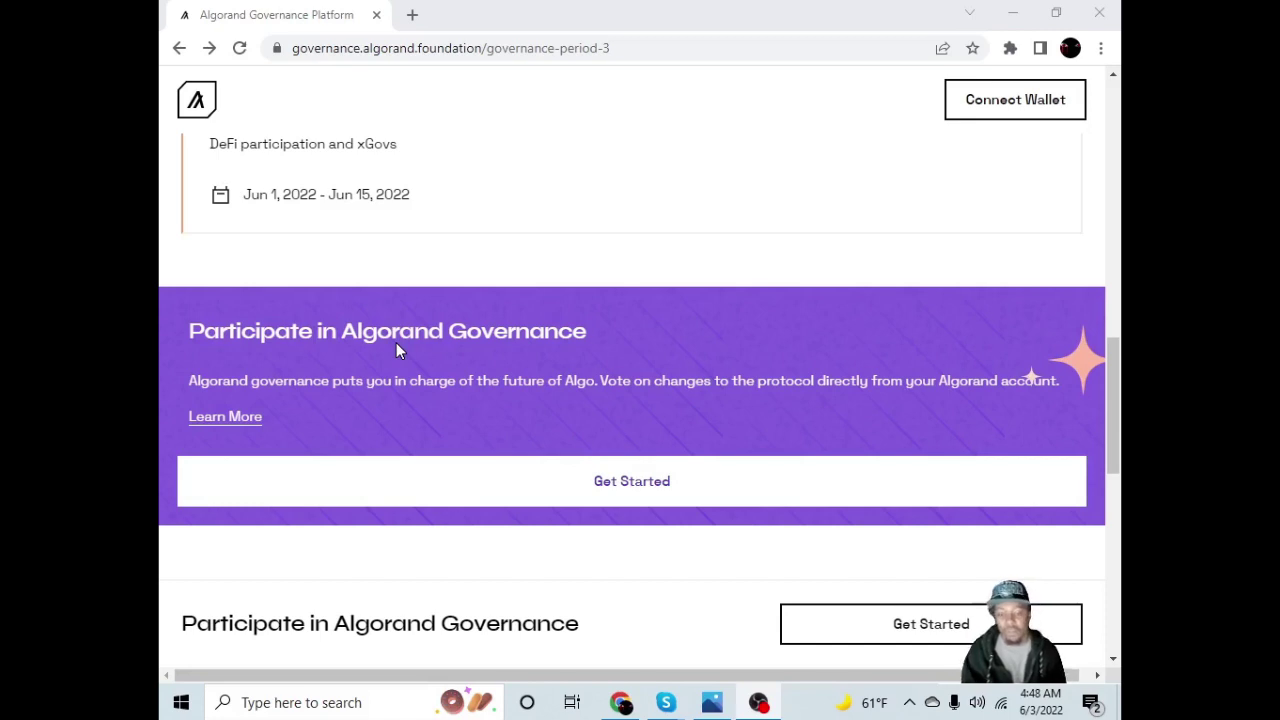
pyautogui.click(514, 478)
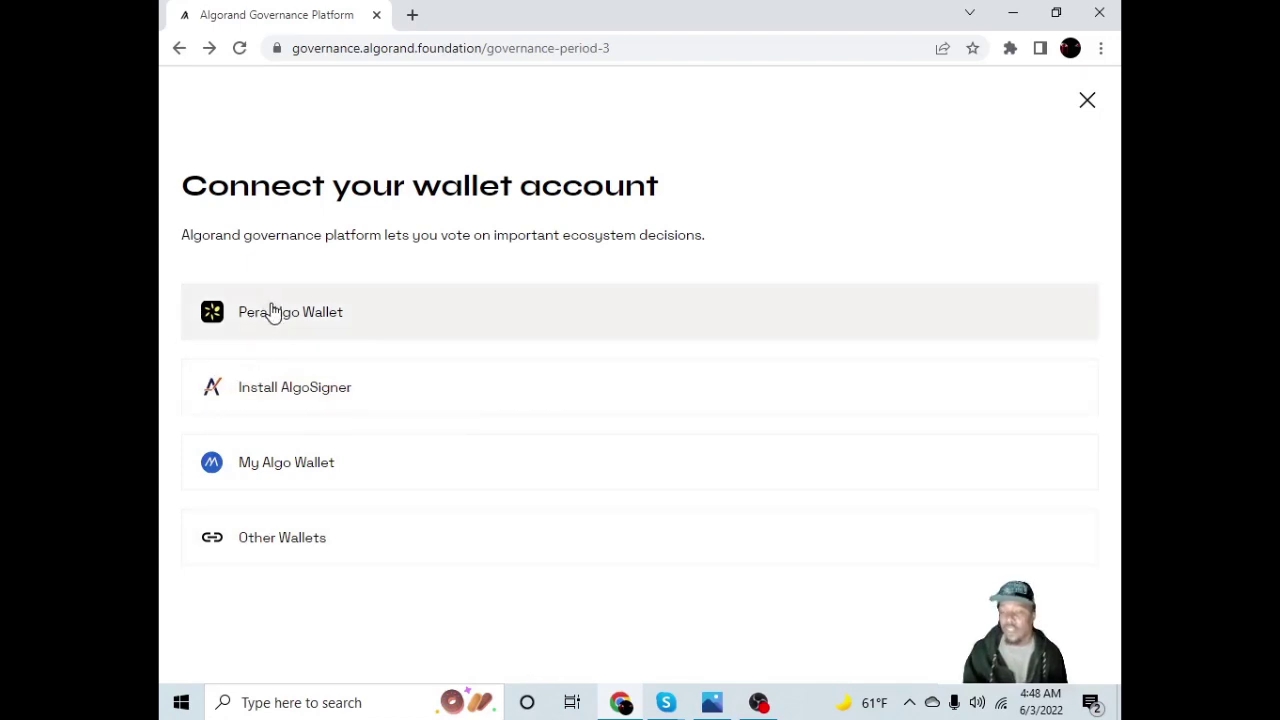
pyautogui.click(273, 312)
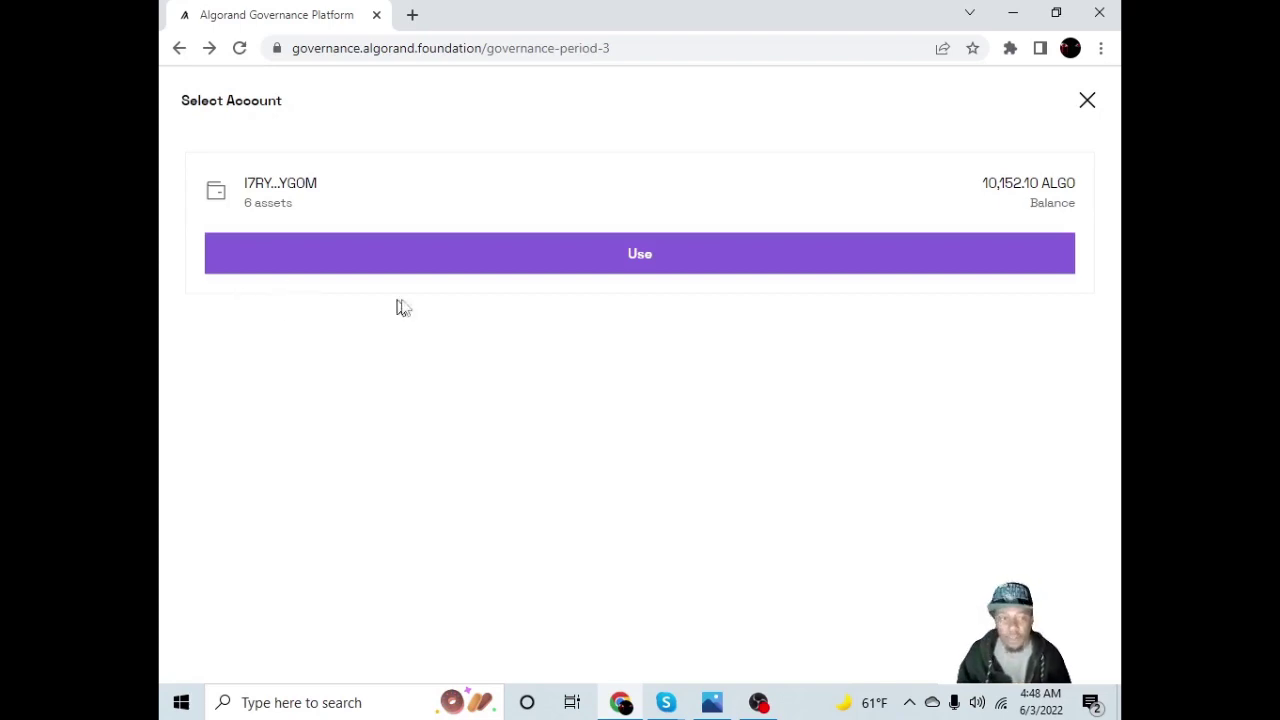
pyautogui.click(643, 262)
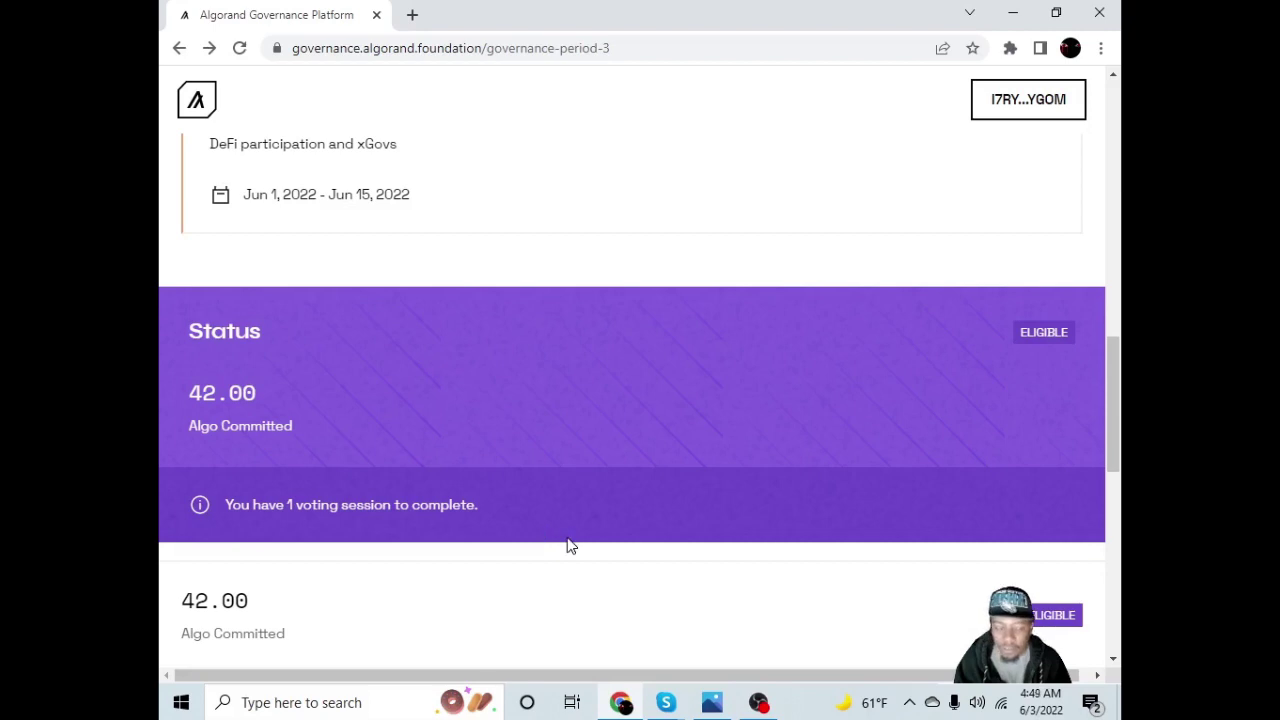
# - Open Period 3, voting session 1 and review its session history, voting statistics and overview
pyautogui.scroll(3, 567, 546)
pyautogui.click(334, 380)
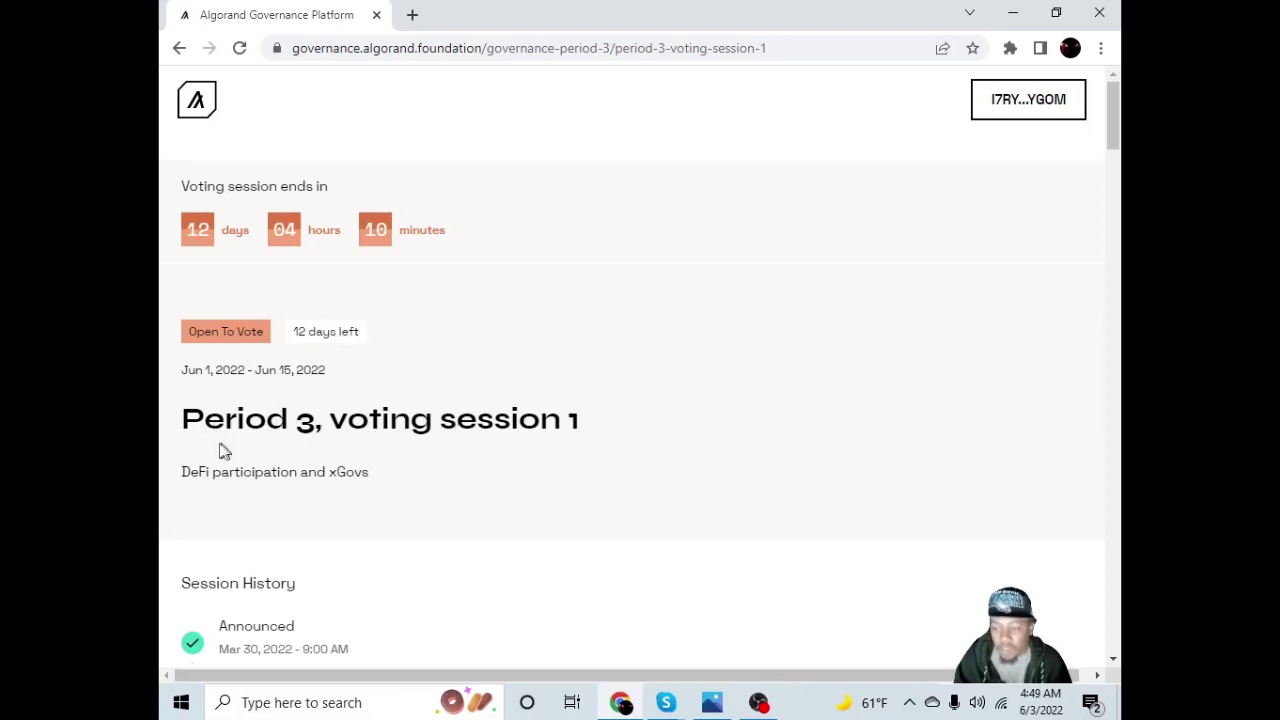
pyautogui.scroll(-3, 394, 474)
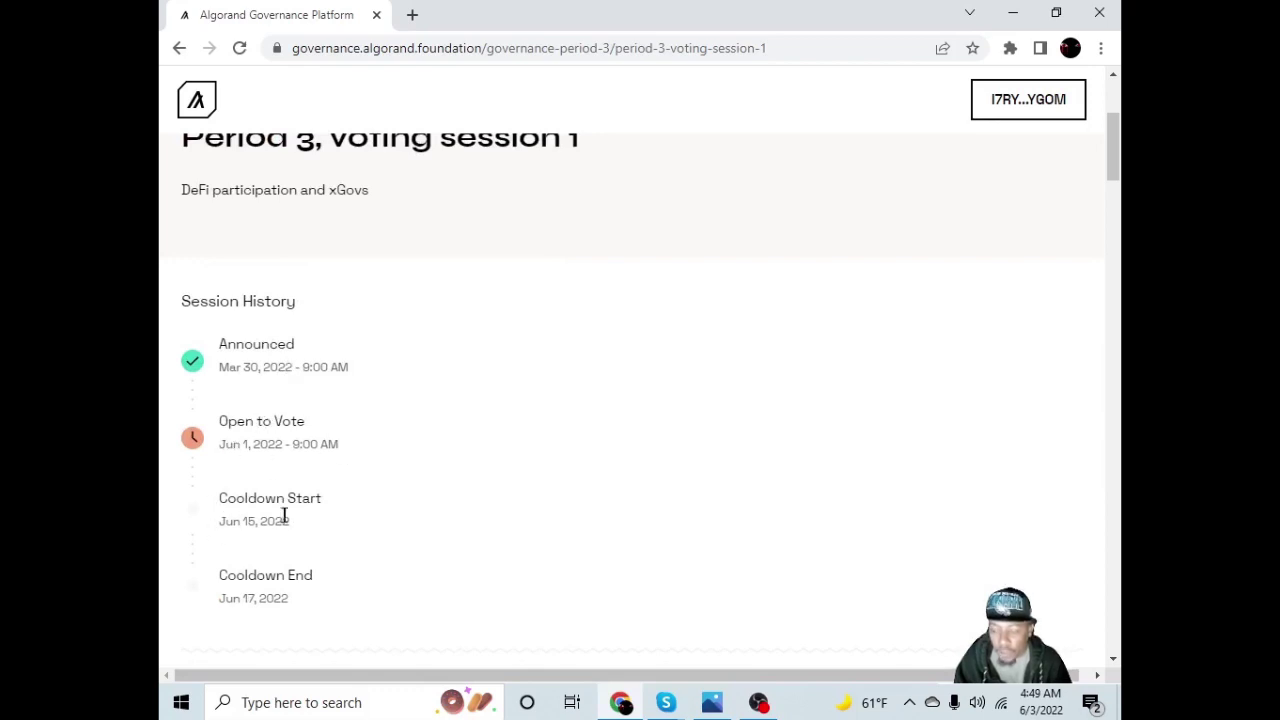
pyautogui.scroll(-2, 260, 515)
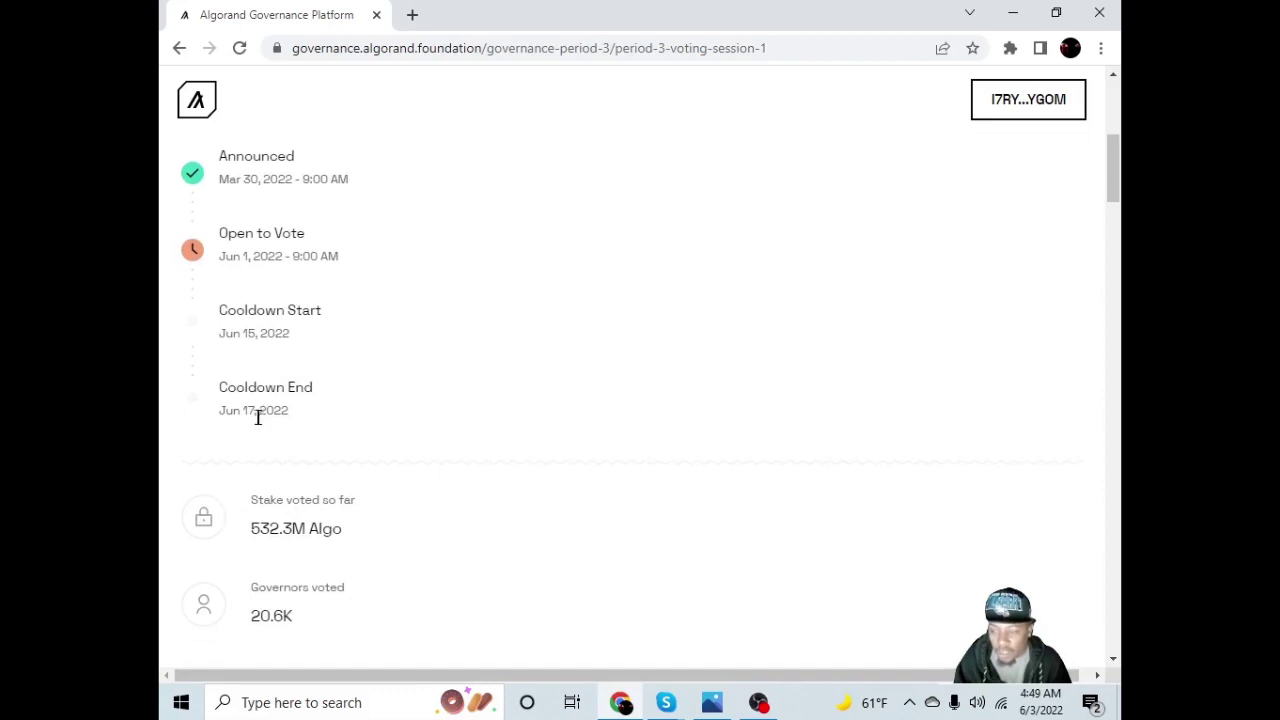
pyautogui.scroll(-2, 330, 431)
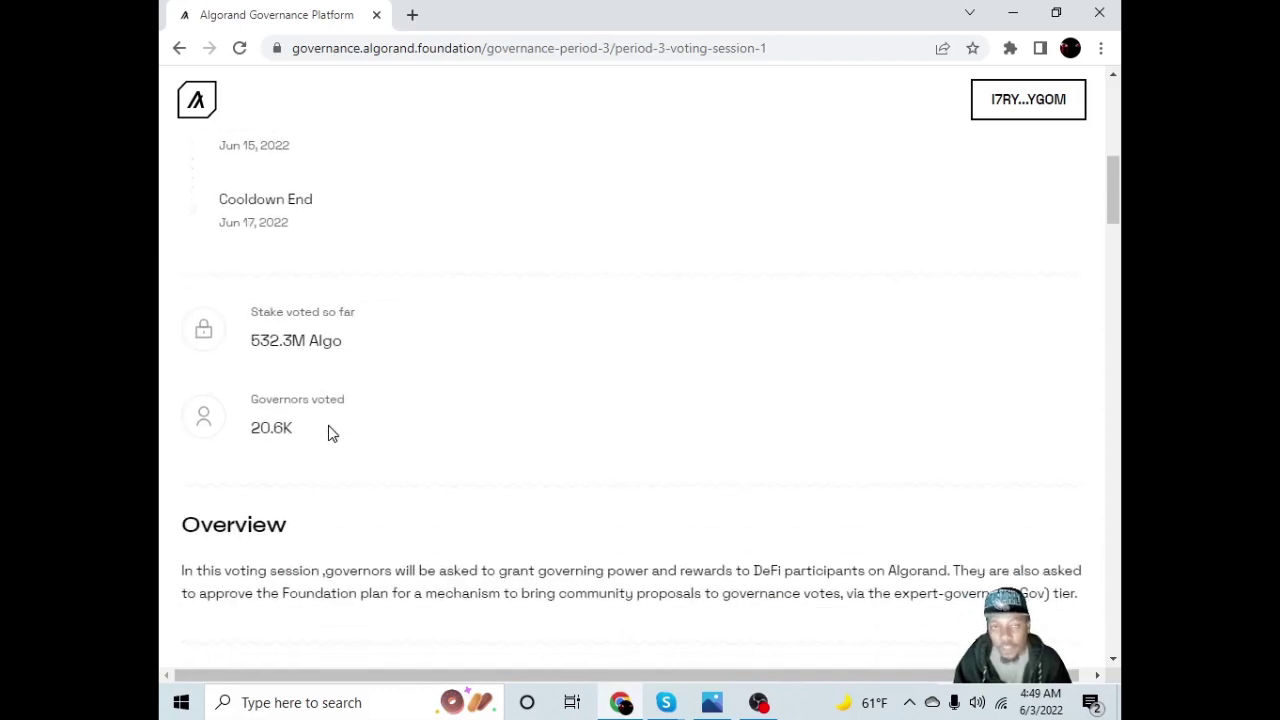
pyautogui.scroll(-1, 329, 426)
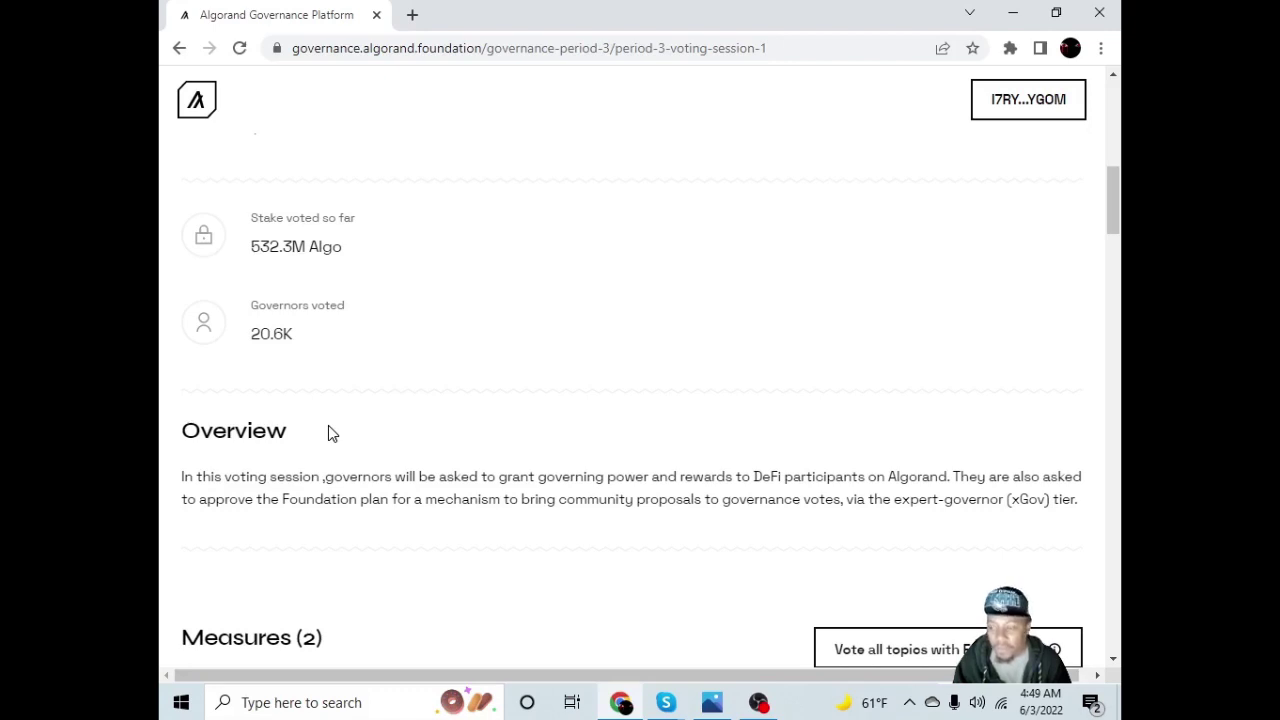
pyautogui.scroll(-1, 329, 426)
pyautogui.scroll(-1, 329, 426)
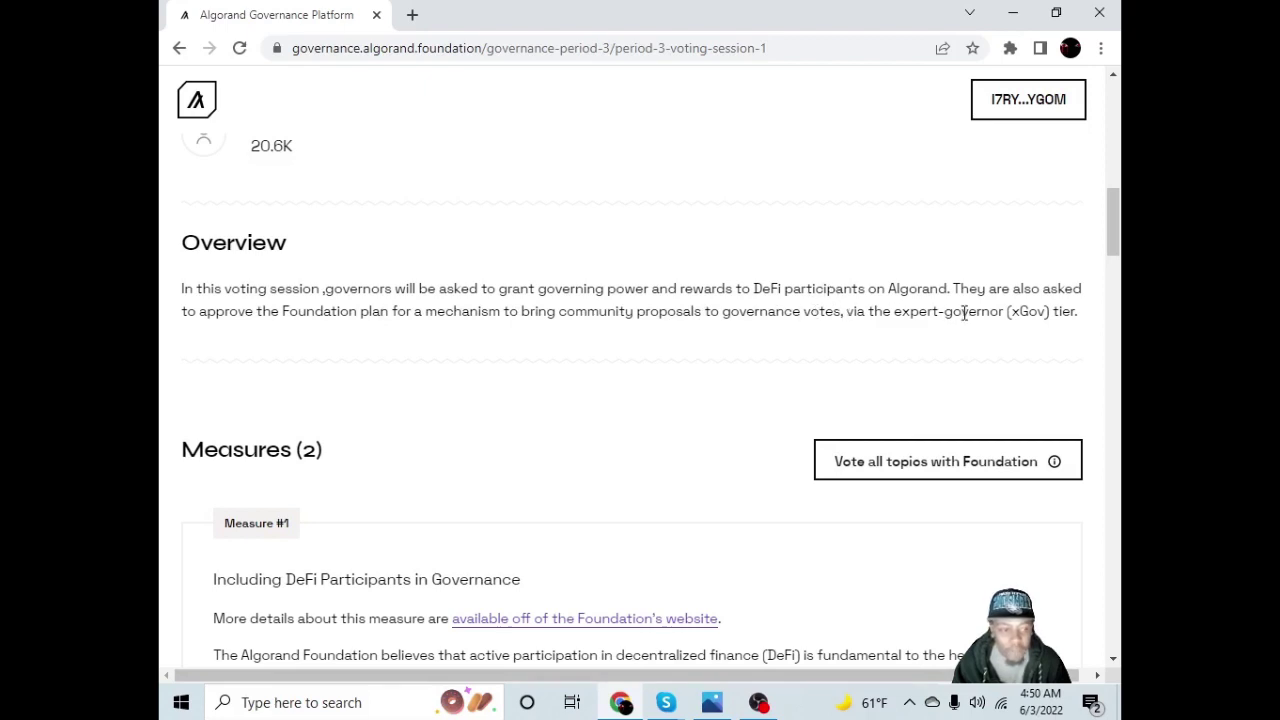
# - Read Measure #1 on including DeFi participants and choose the vote "Keeping the status quo, only Algo holders are governors"
pyautogui.scroll(-3, 900, 294)
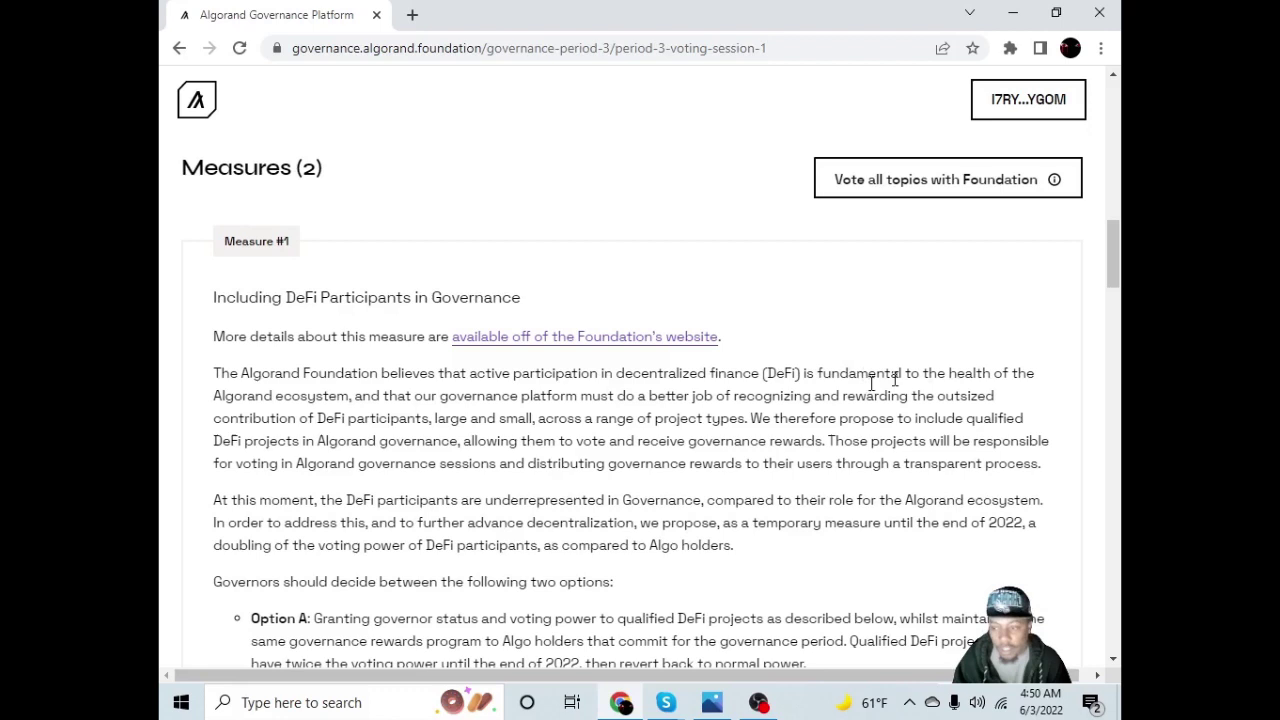
pyautogui.scroll(-1, 350, 410)
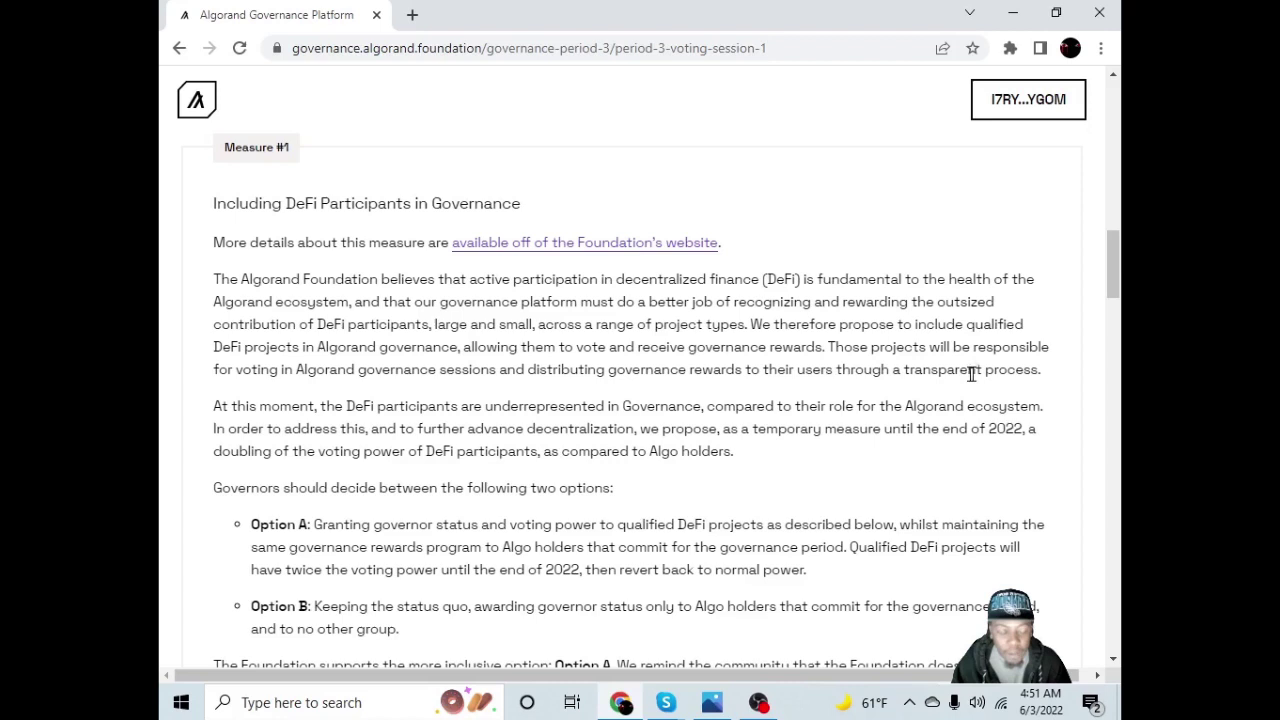
pyautogui.scroll(-1, 588, 378)
pyautogui.scroll(-1, 588, 378)
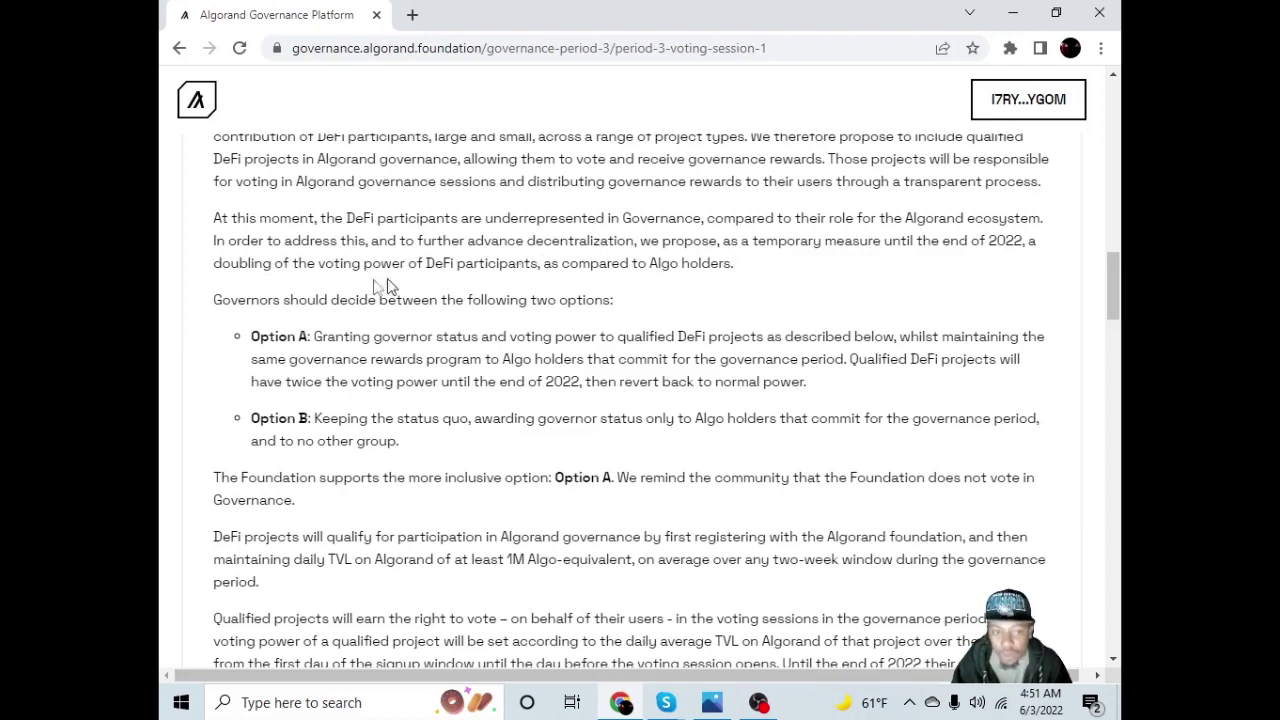
pyautogui.scroll(-1, 172, 267)
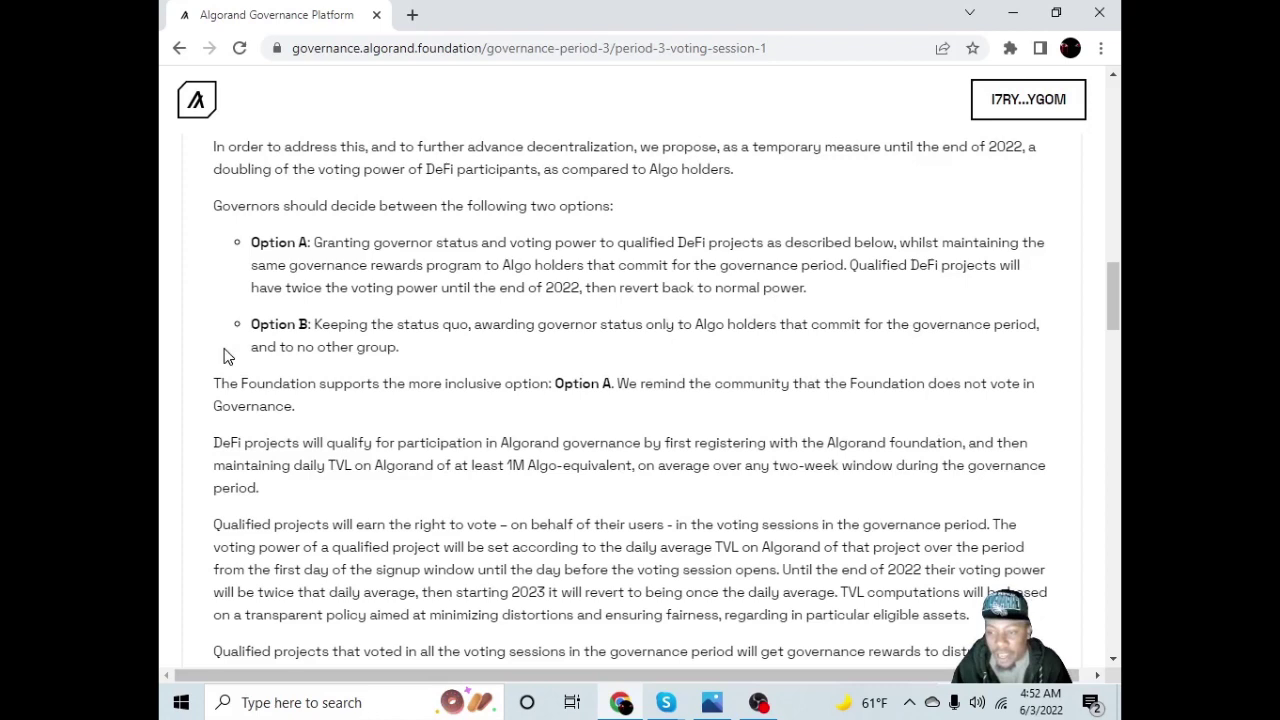
pyautogui.scroll(-1, 451, 355)
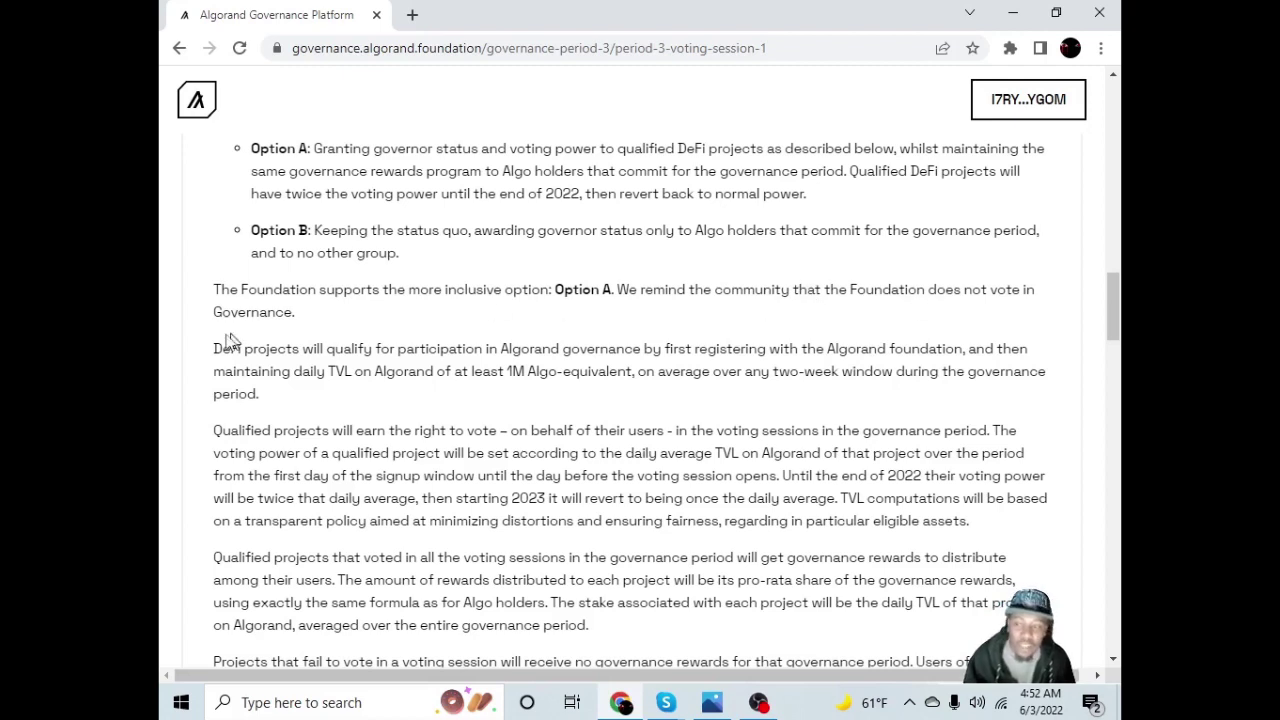
pyautogui.scroll(-1, 240, 330)
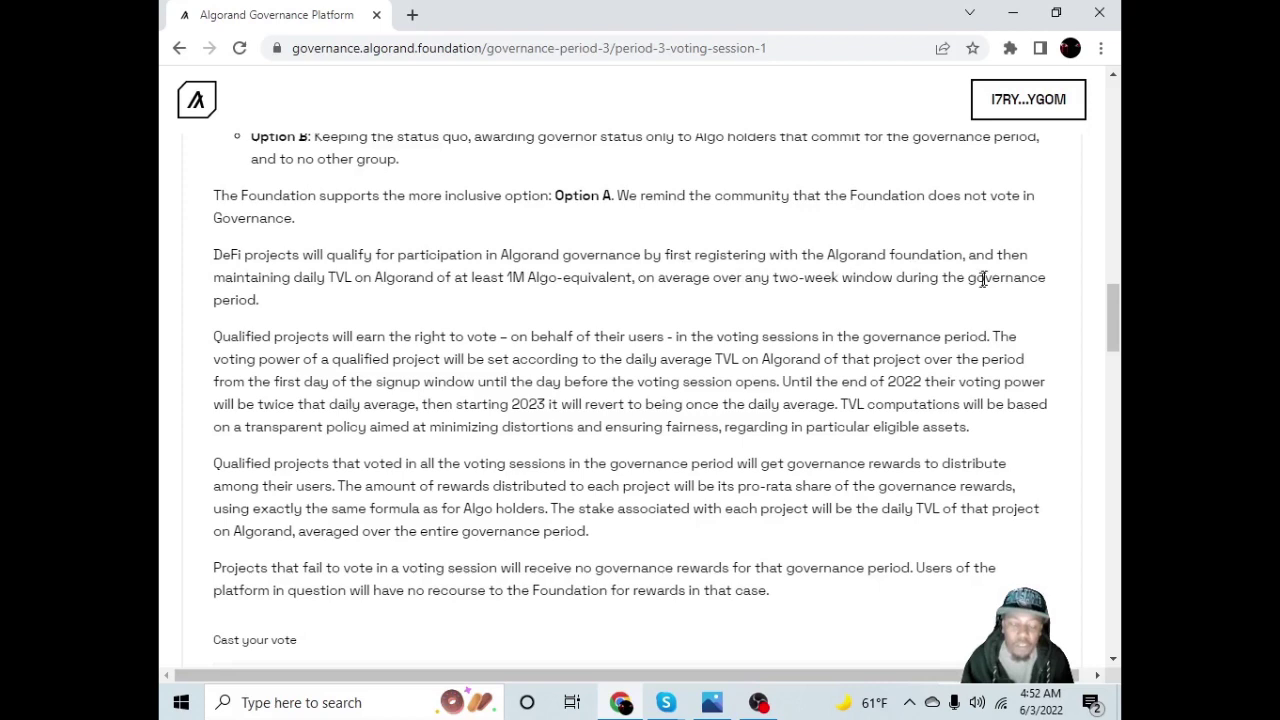
pyautogui.scroll(-2, 224, 302)
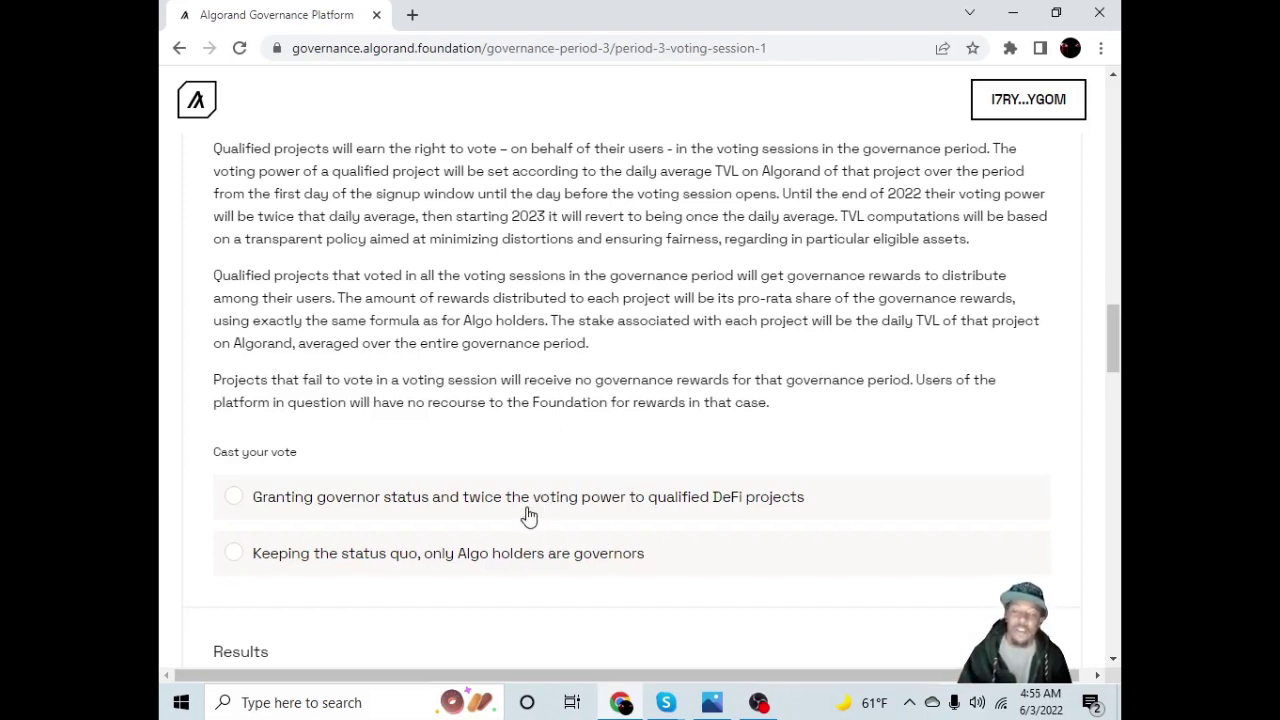
pyautogui.click(222, 556)
# - Review the voting results for both options of Measure #1
pyautogui.scroll(-2, 203, 449)
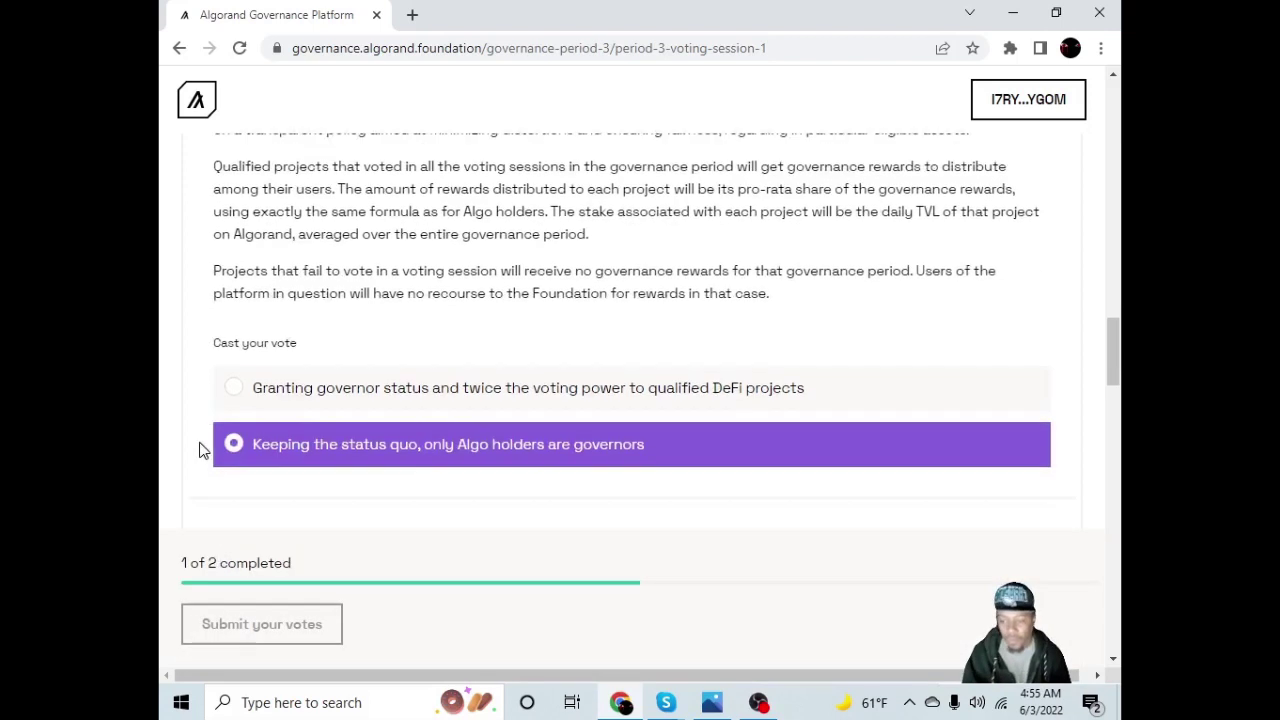
pyautogui.scroll(-2, 198, 449)
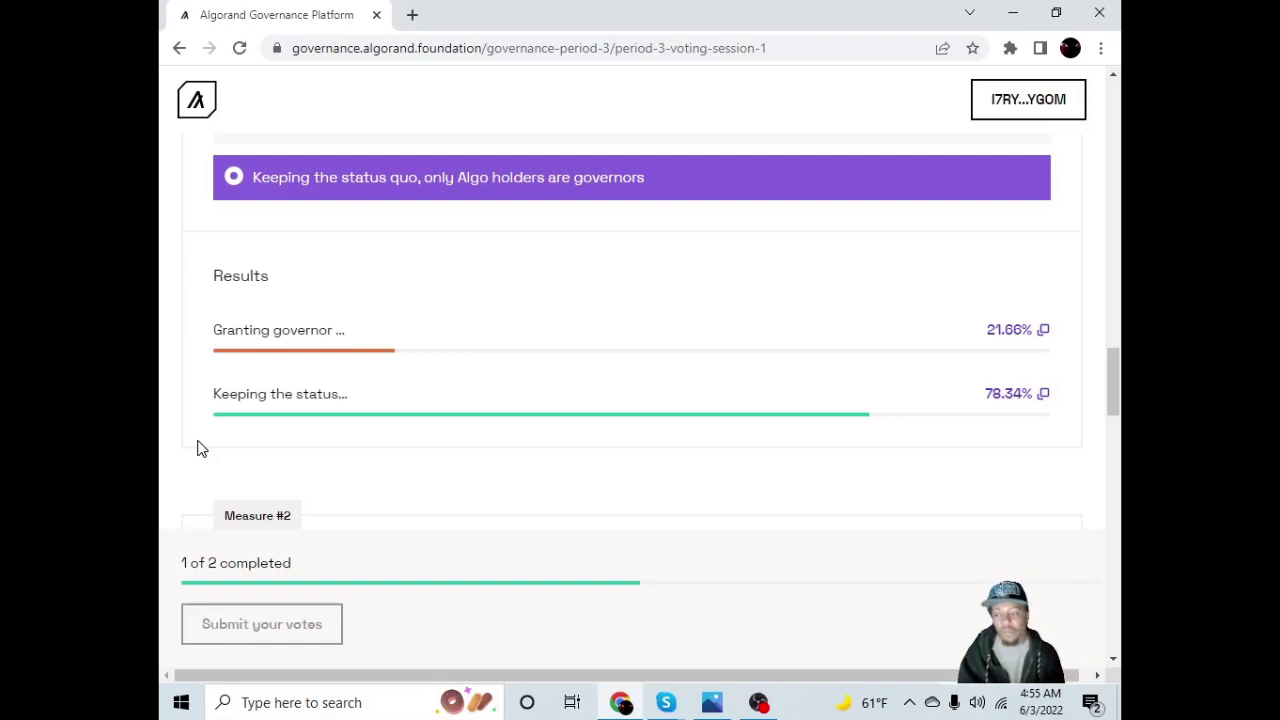
pyautogui.scroll(-1, 200, 448)
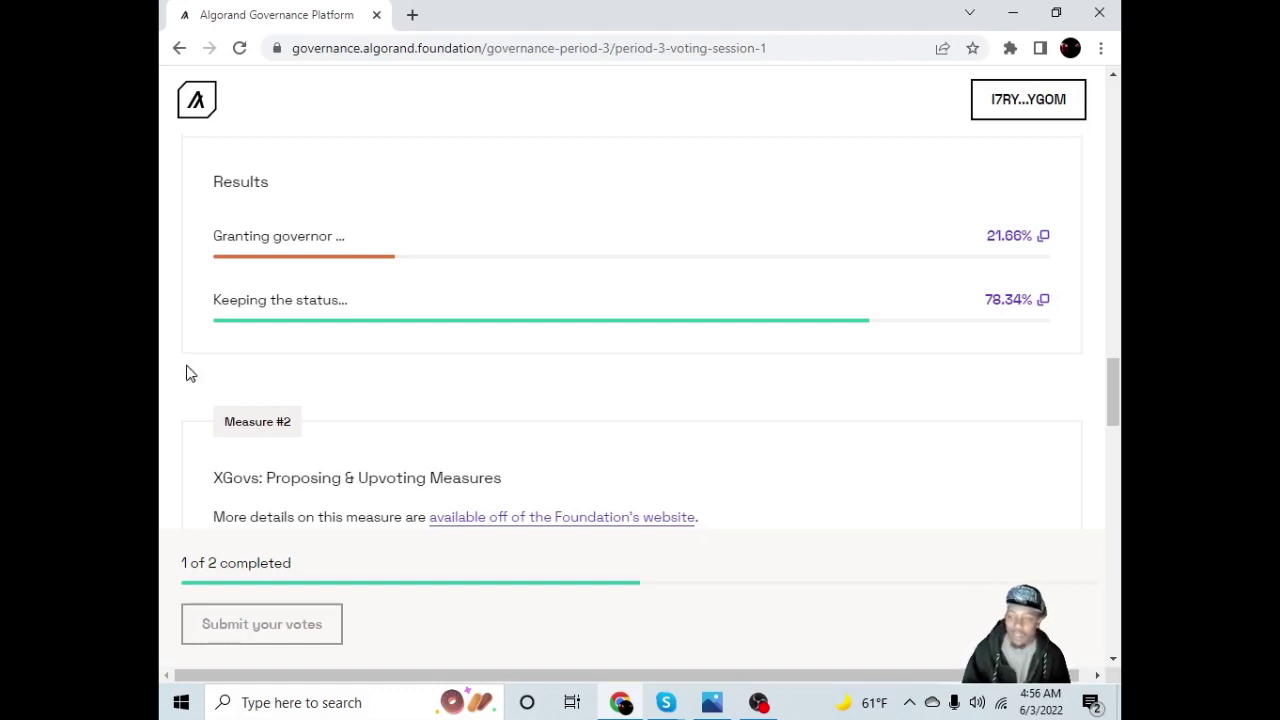
# - Read Measure #2, "XGovs: Proposing & Upvoting Measures", including its two options, the proposed xGov process and the vote choices
pyautogui.scroll(-1, 190, 373)
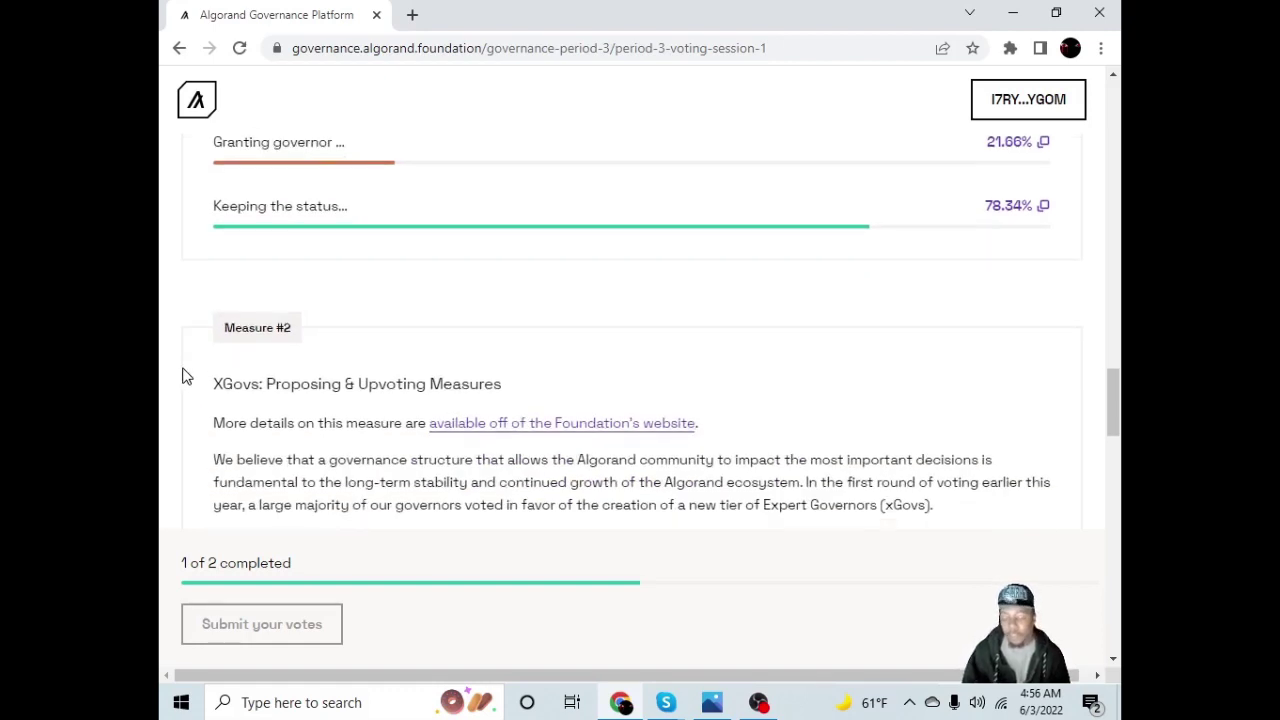
pyautogui.scroll(-2, 186, 376)
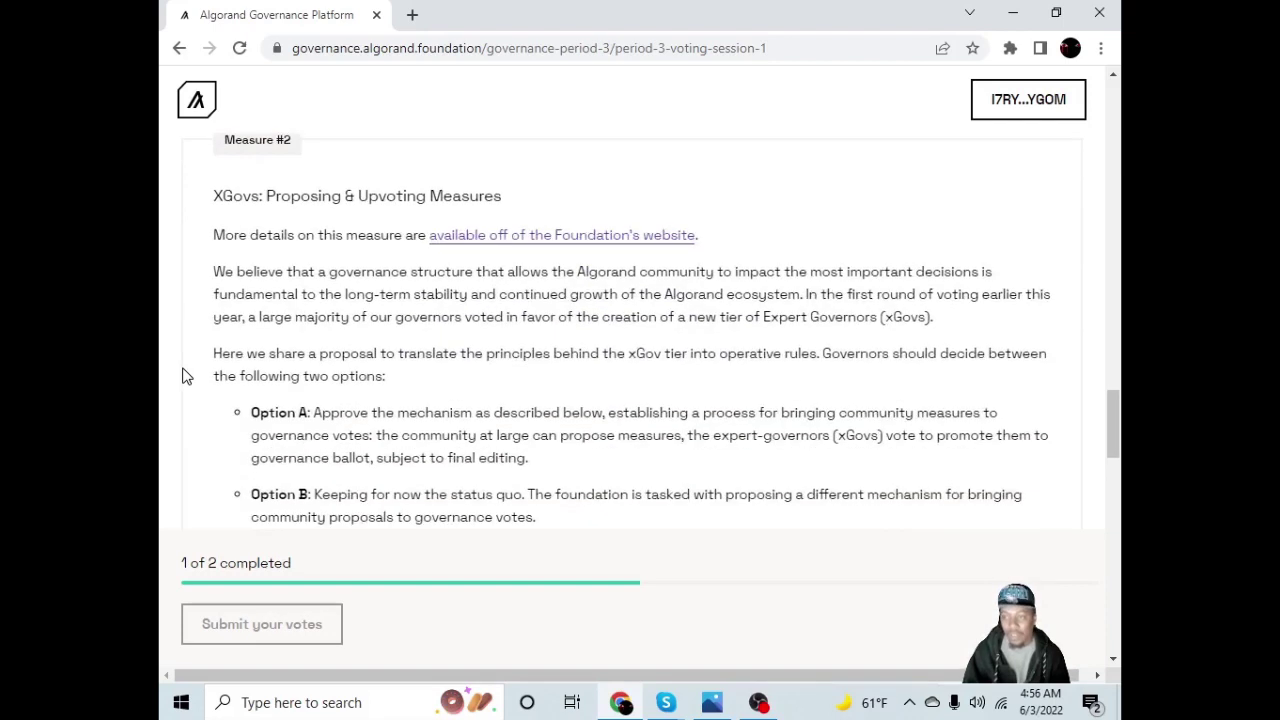
pyautogui.scroll(1, 183, 375)
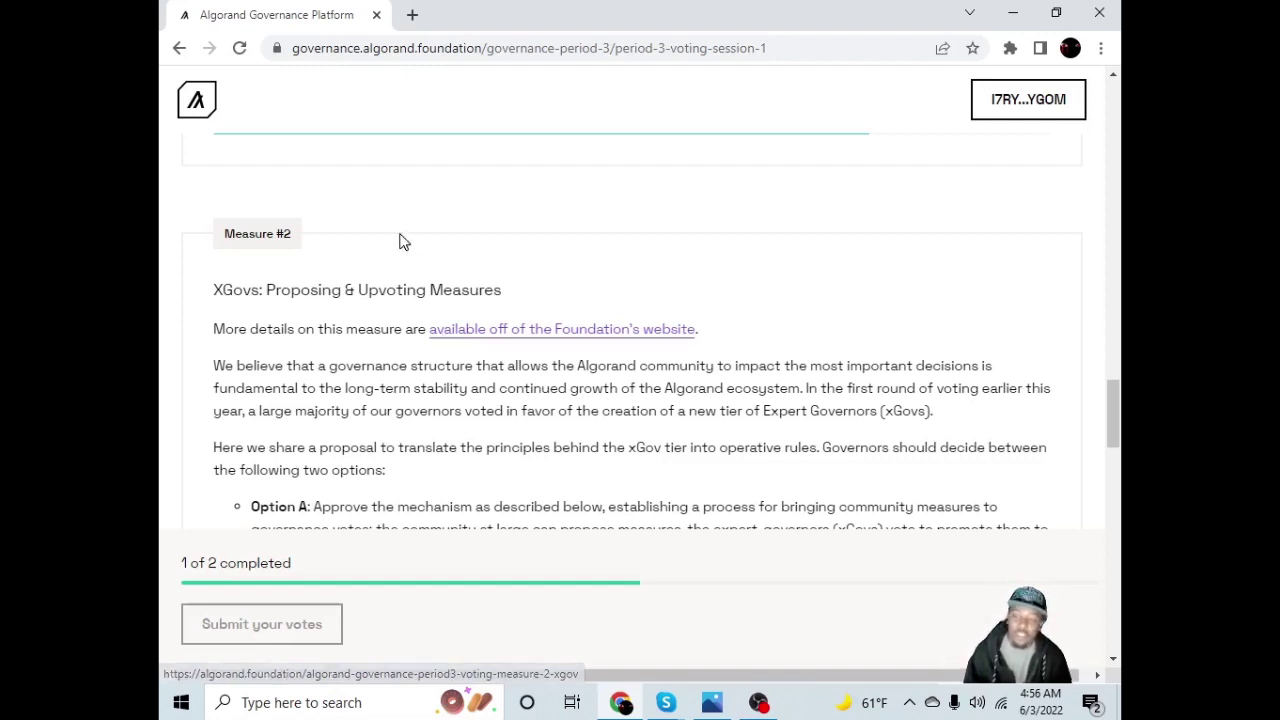
pyautogui.scroll(-1, 197, 253)
pyautogui.scroll(-2, 197, 253)
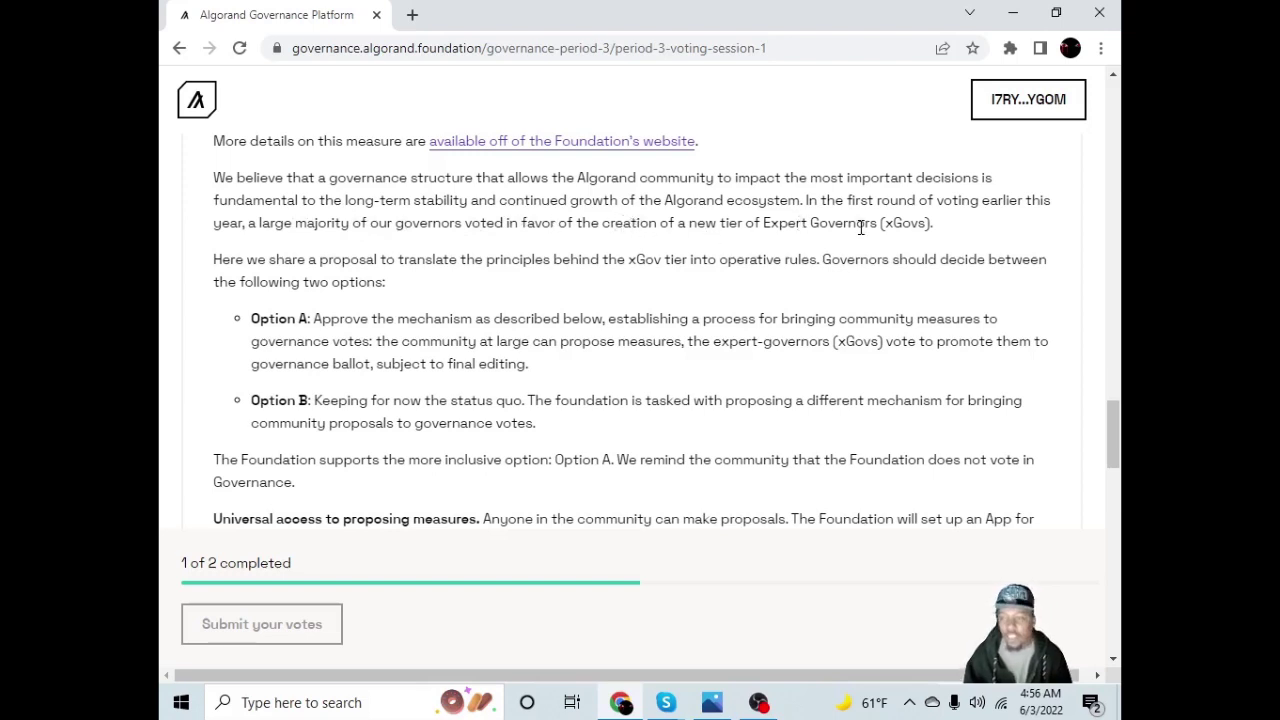
pyautogui.scroll(-2, 860, 228)
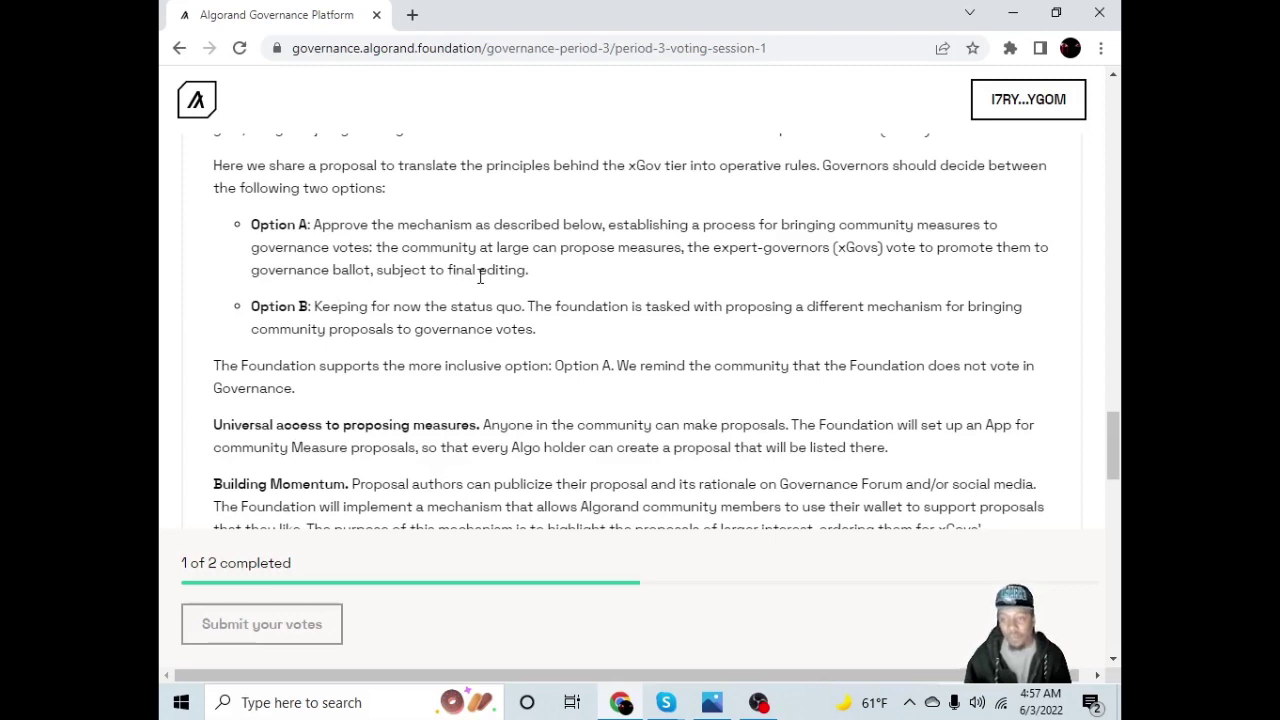
pyautogui.scroll(-1, 330, 290)
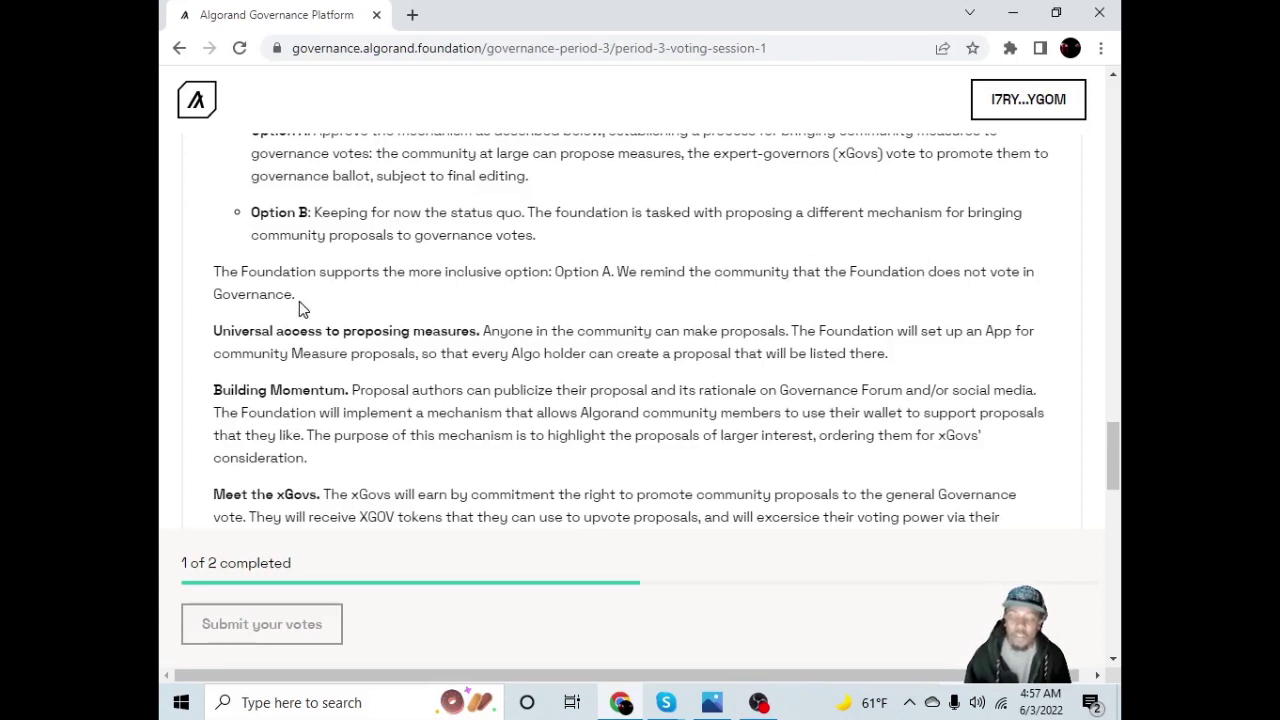
pyautogui.scroll(-1, 303, 306)
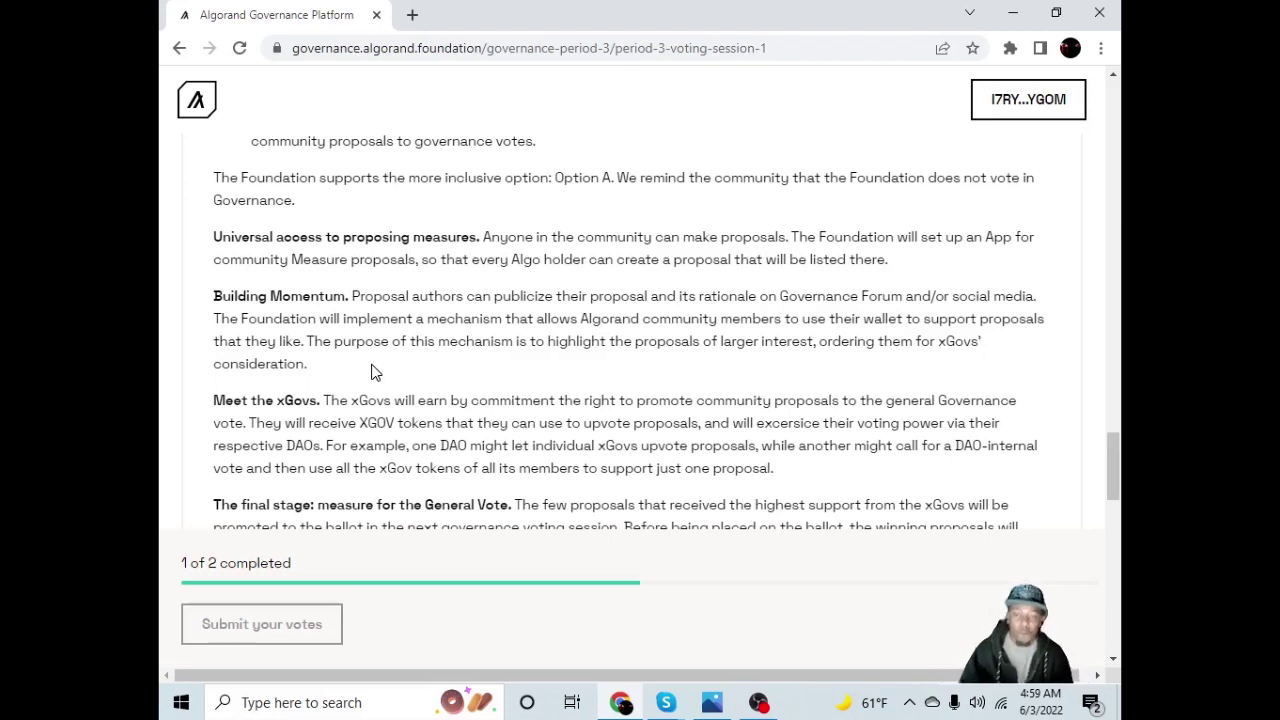
pyautogui.scroll(-1, 371, 372)
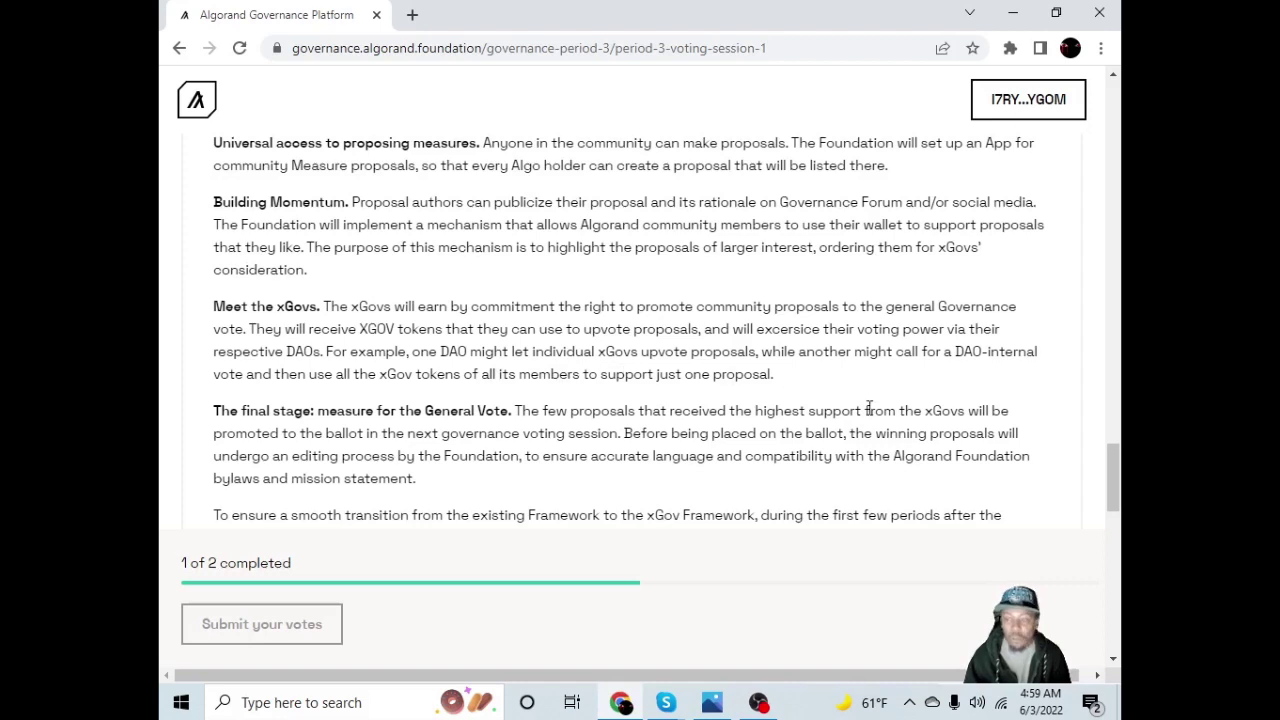
pyautogui.scroll(-1, 866, 409)
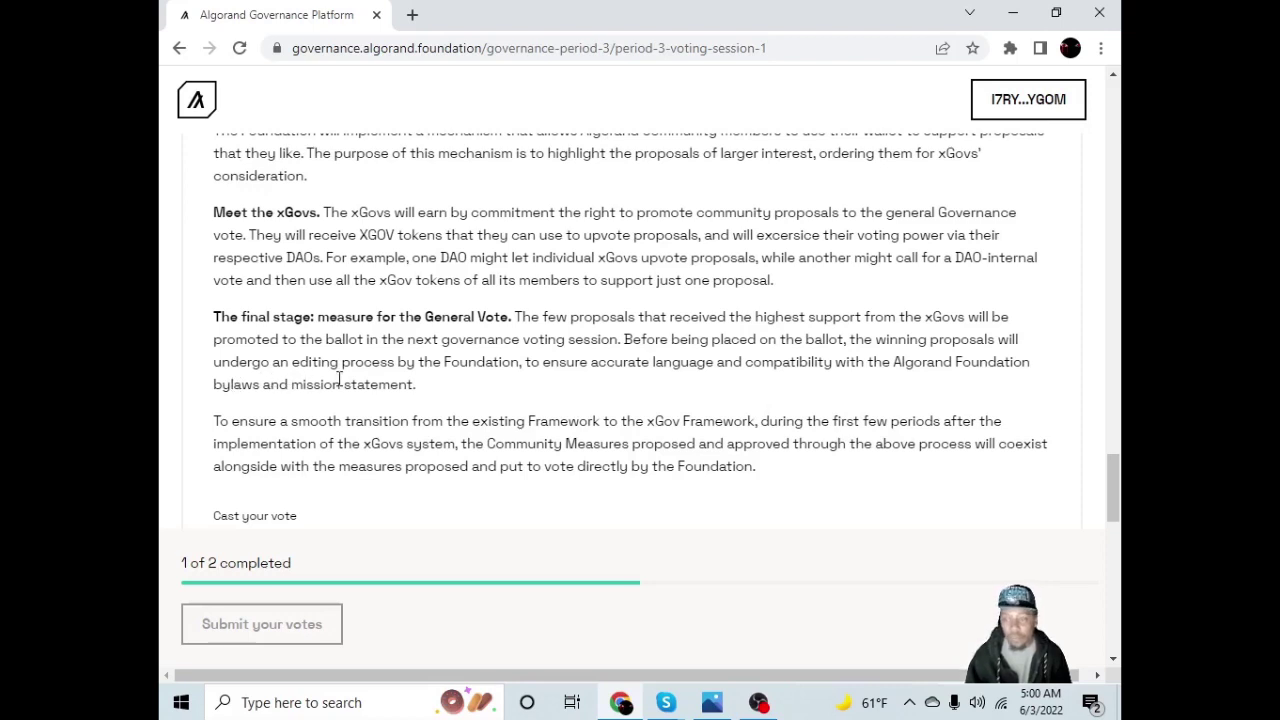
pyautogui.scroll(-1, 339, 380)
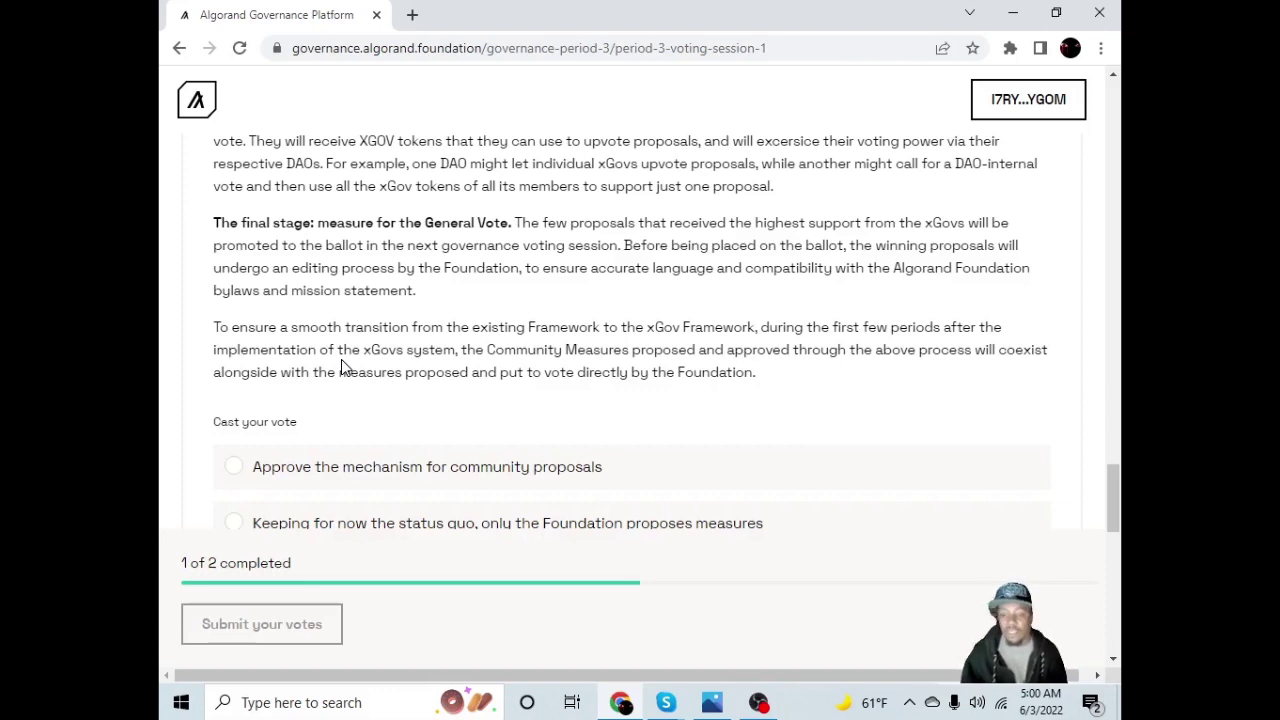
pyautogui.scroll(-1, 341, 364)
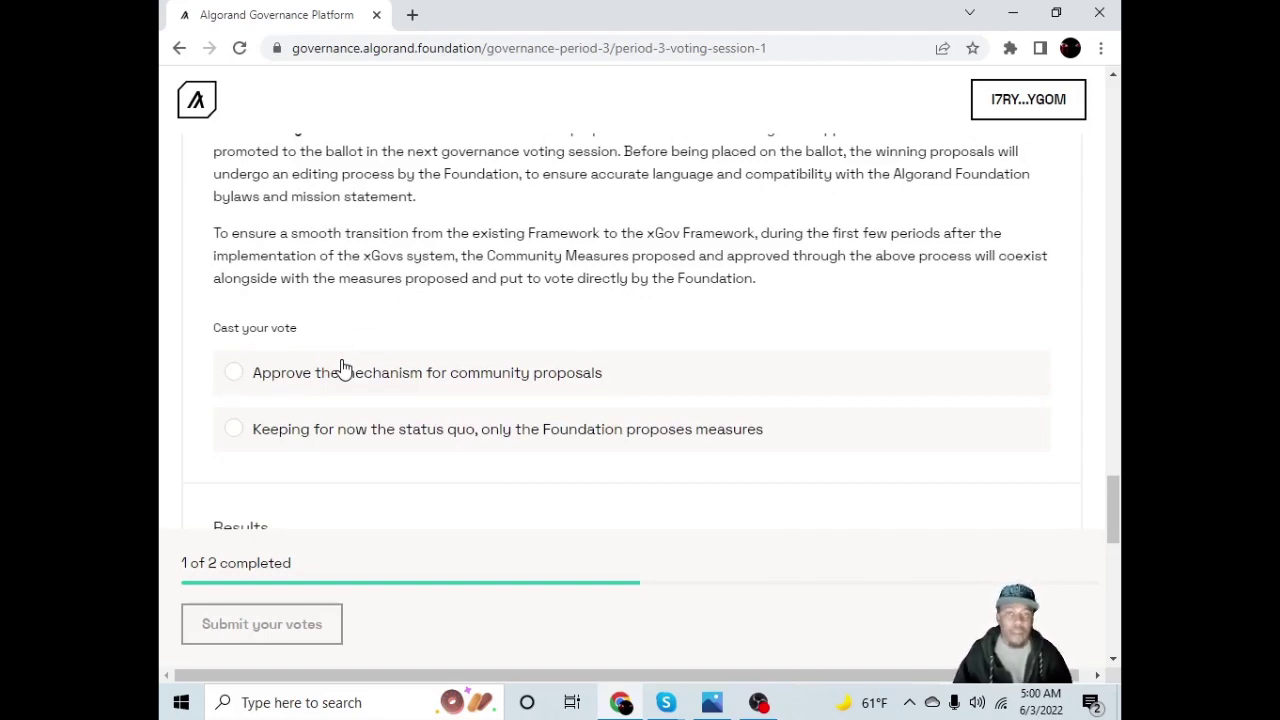
# - Choose the vote "Keeping for now the status quo, only the Foundation proposes measures" for Measure #2
pyautogui.scroll(1, 274, 402)
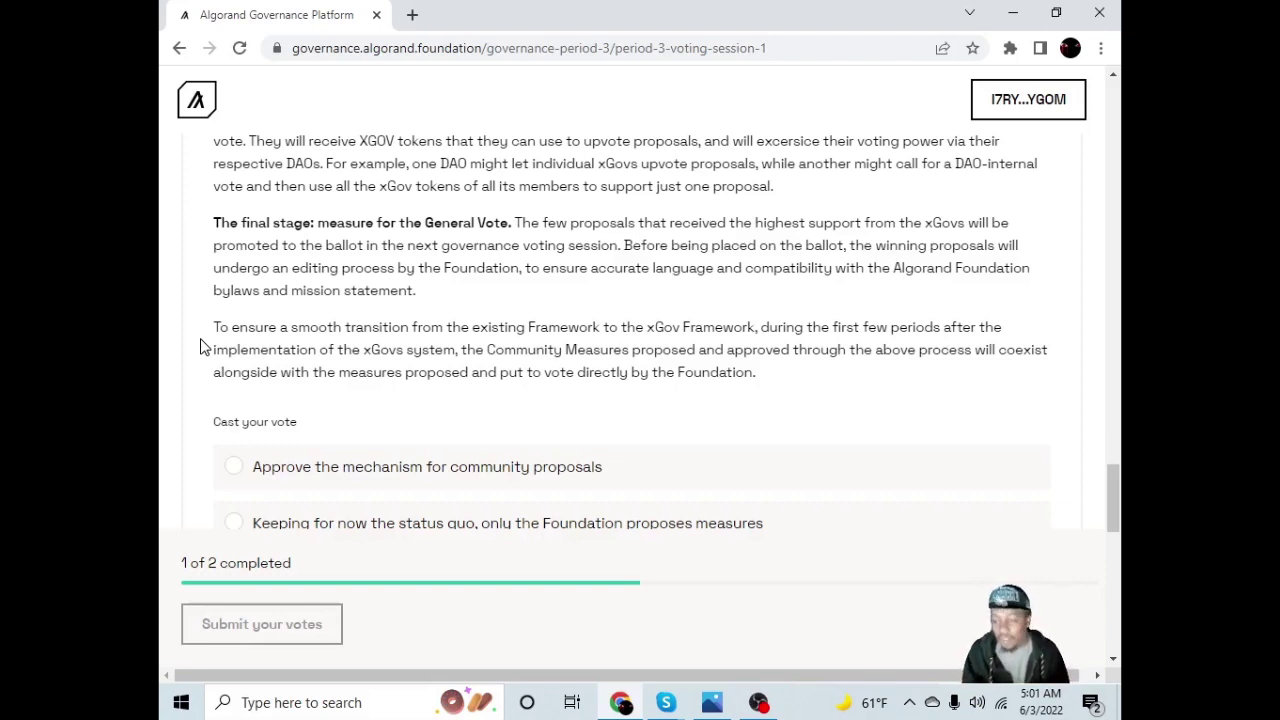
pyautogui.scroll(-1, 200, 345)
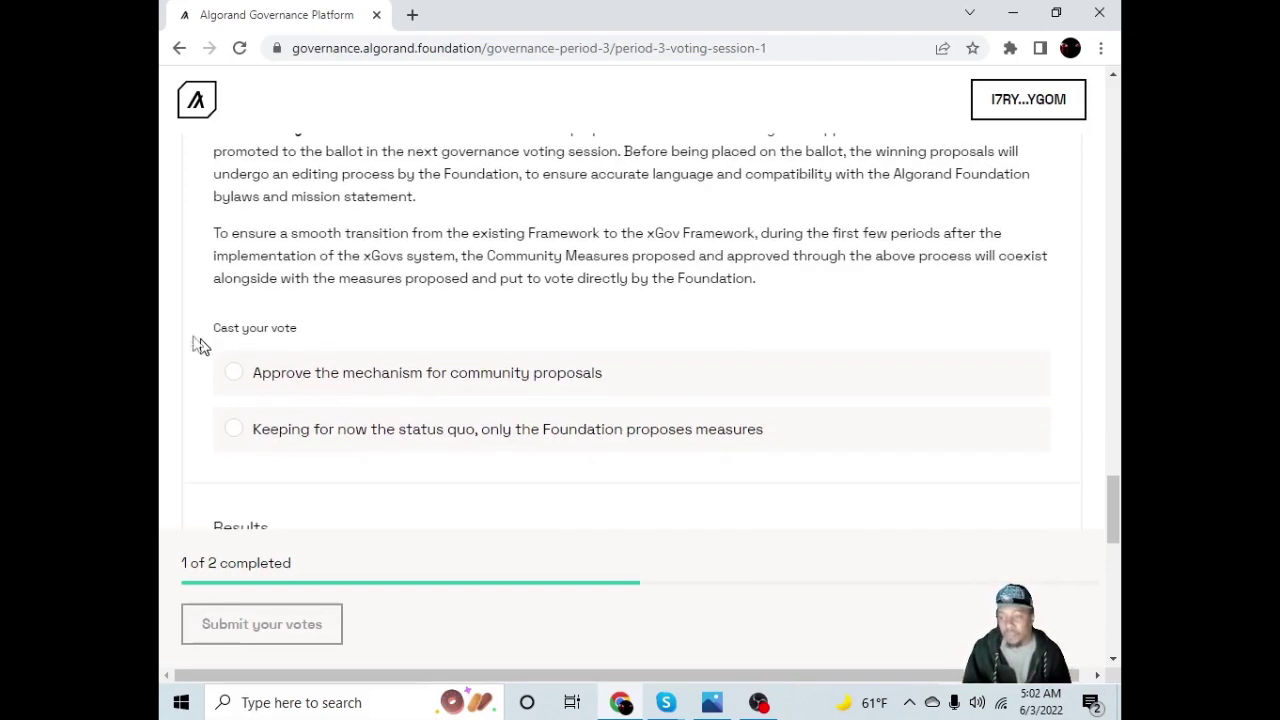
pyautogui.click(229, 432)
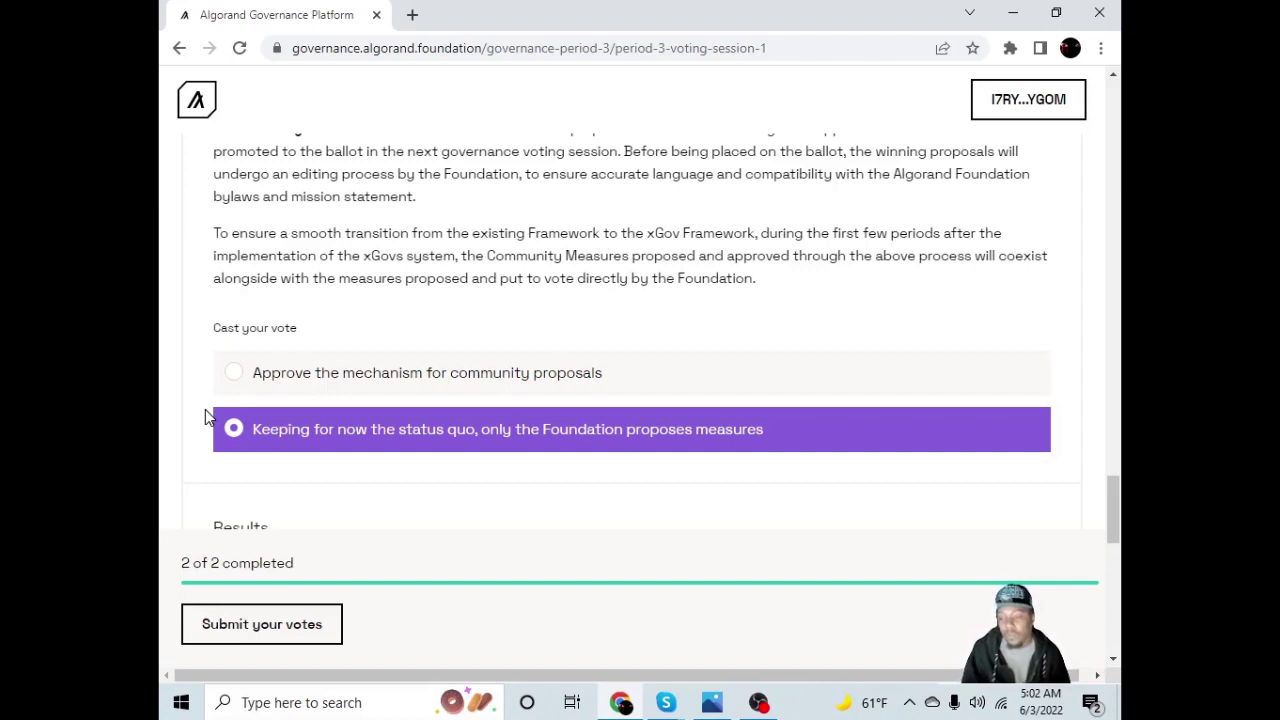
# - Review the Measure #2 voting results and try to submit the votes for both measures
pyautogui.scroll(-2, 205, 418)
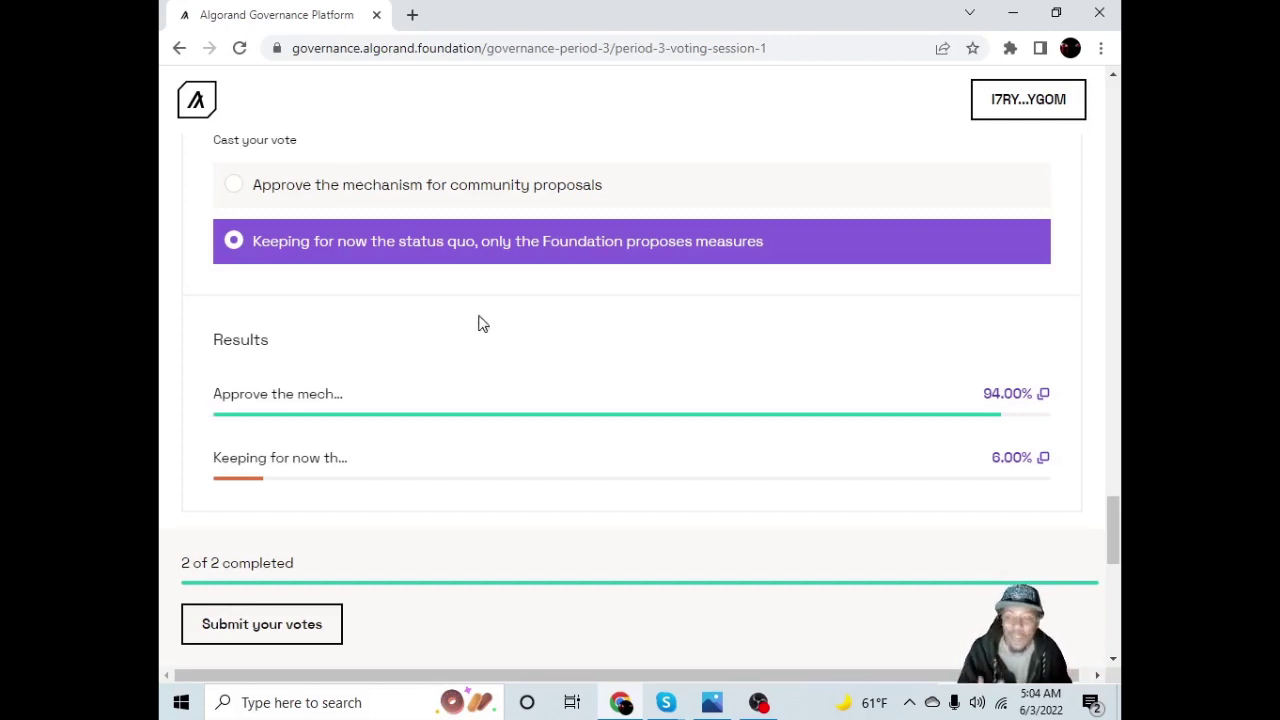
pyautogui.scroll(-2, 487, 317)
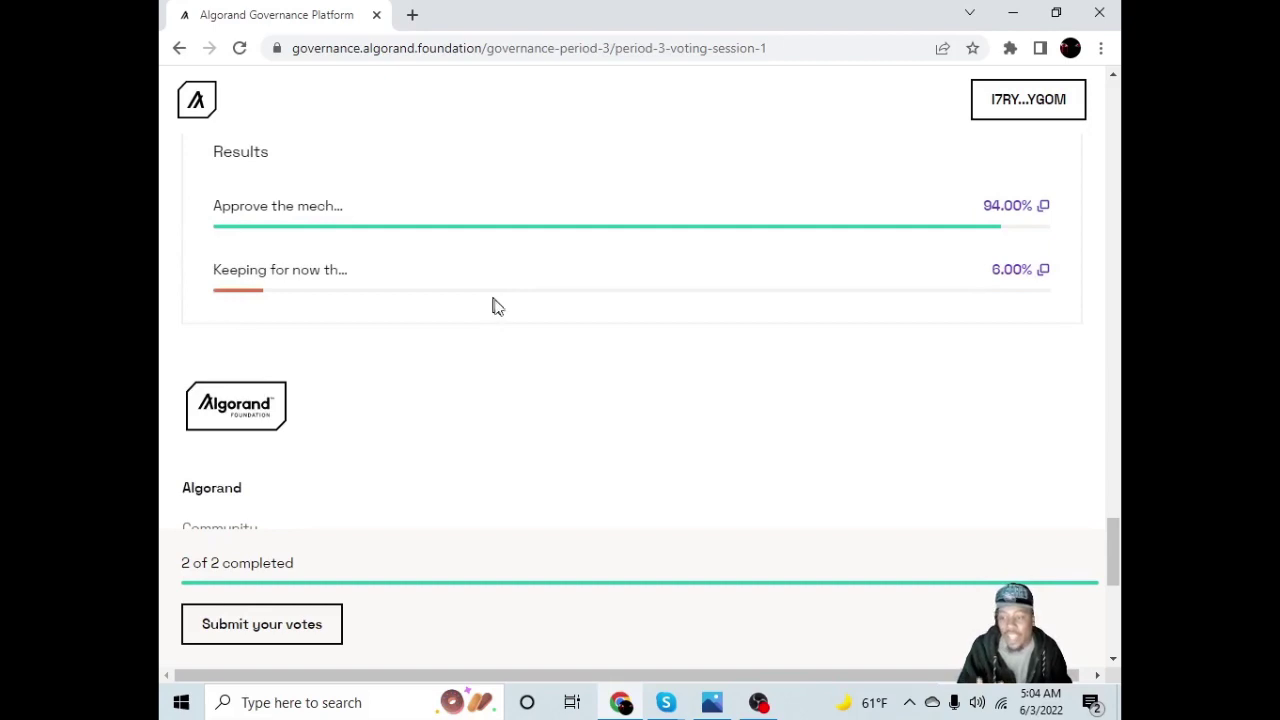
pyautogui.scroll(2, 534, 377)
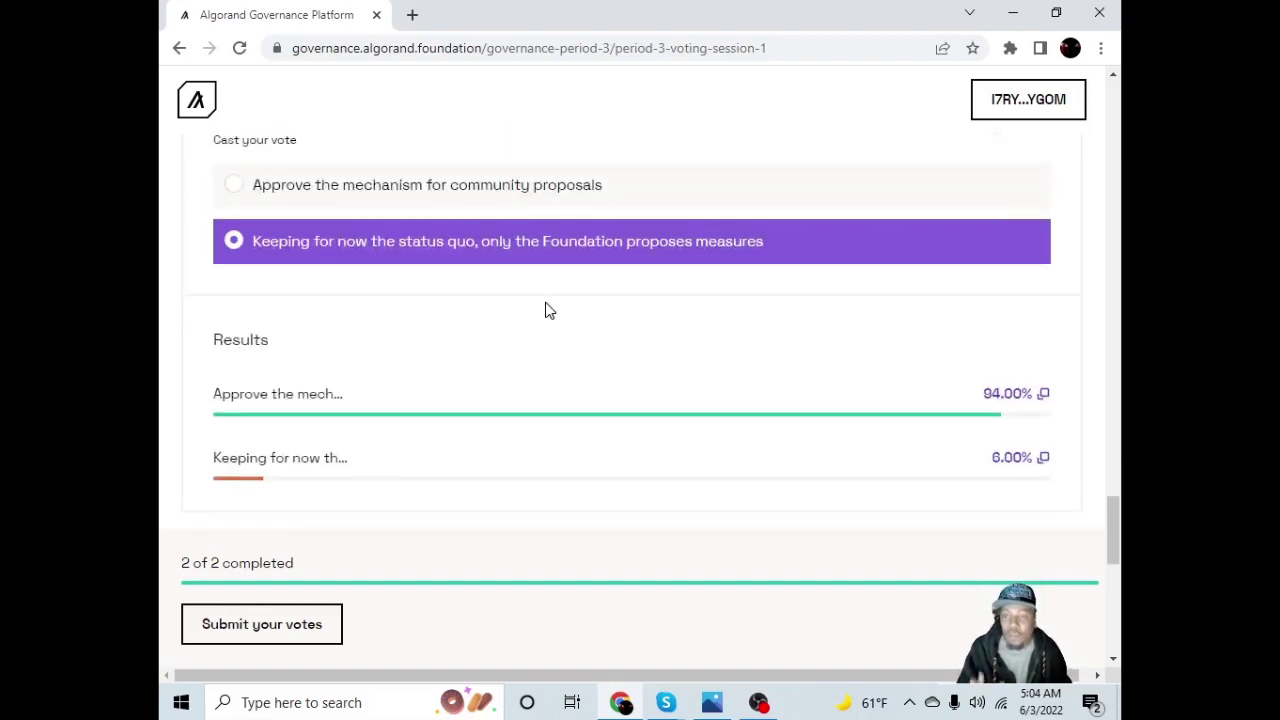
pyautogui.click(296, 628)
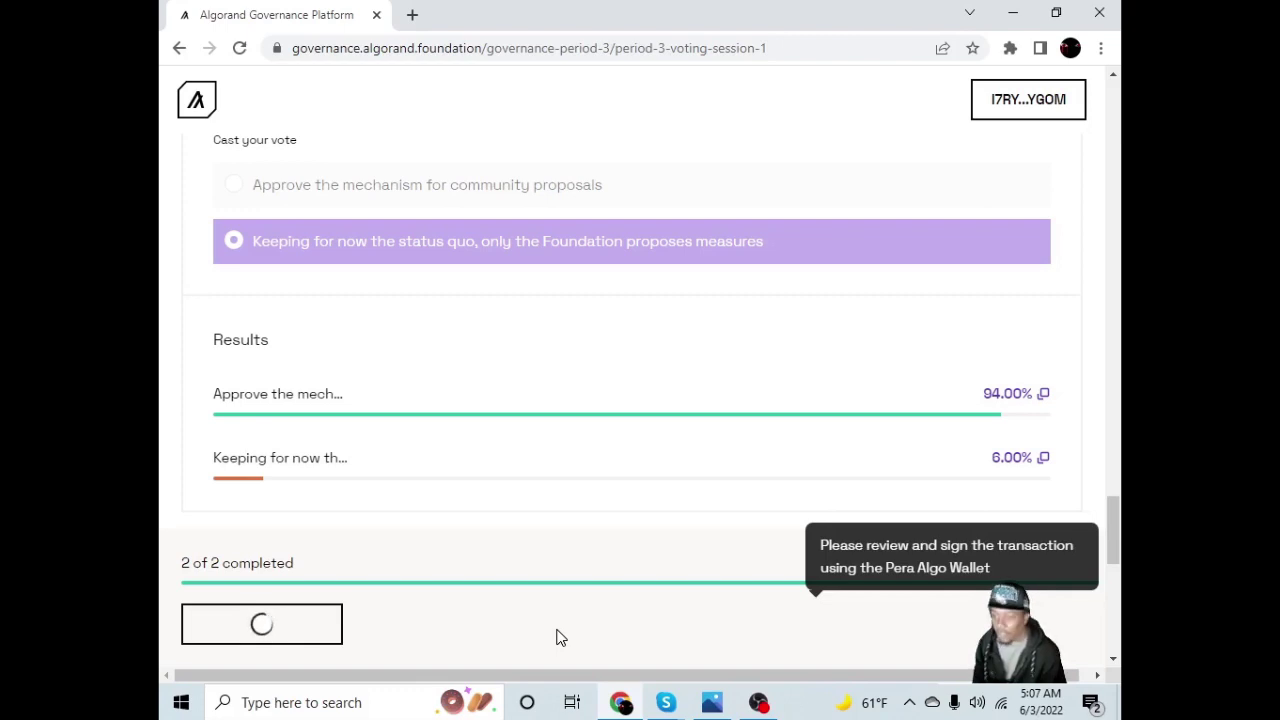
# - Reload the voting session page and choose "Keeping the status quo, only Algo holders are governors" for Measure #1
pyautogui.click(274, 50)
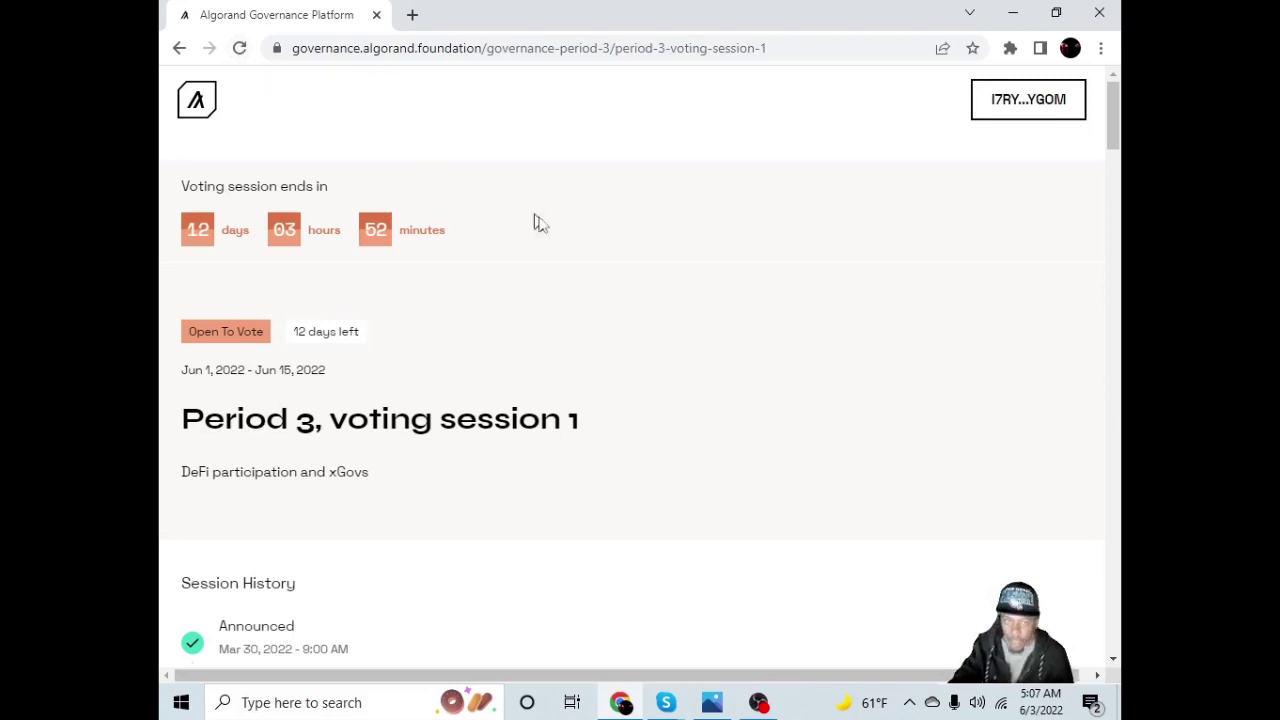
pyautogui.scroll(-10, 671, 246)
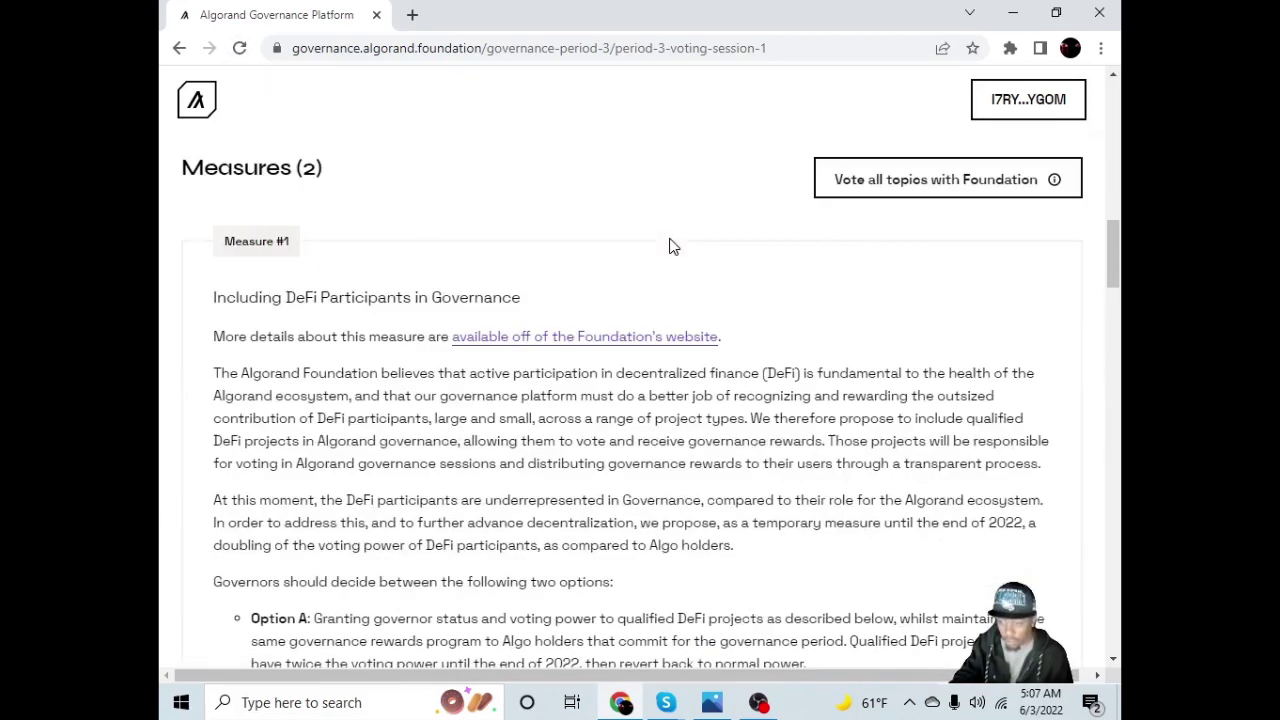
pyautogui.scroll(-10, 671, 246)
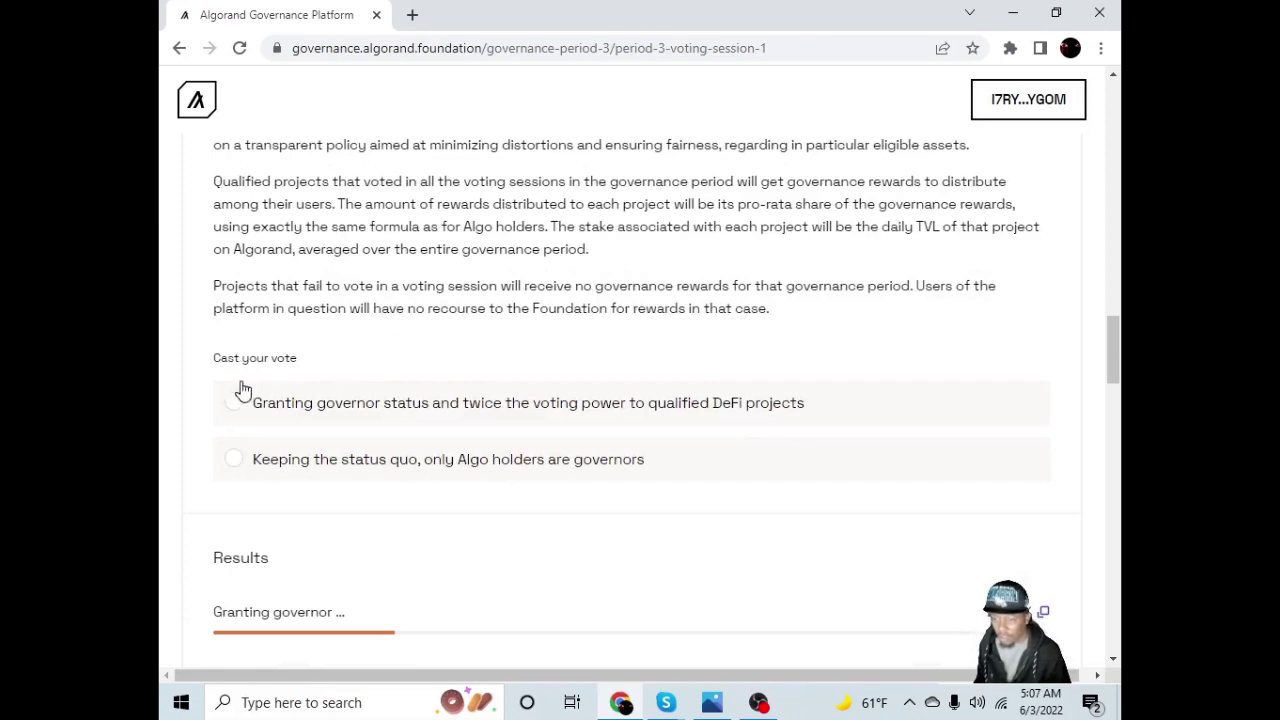
pyautogui.click(238, 401)
pyautogui.click(276, 457)
pyautogui.scroll(-3, 389, 435)
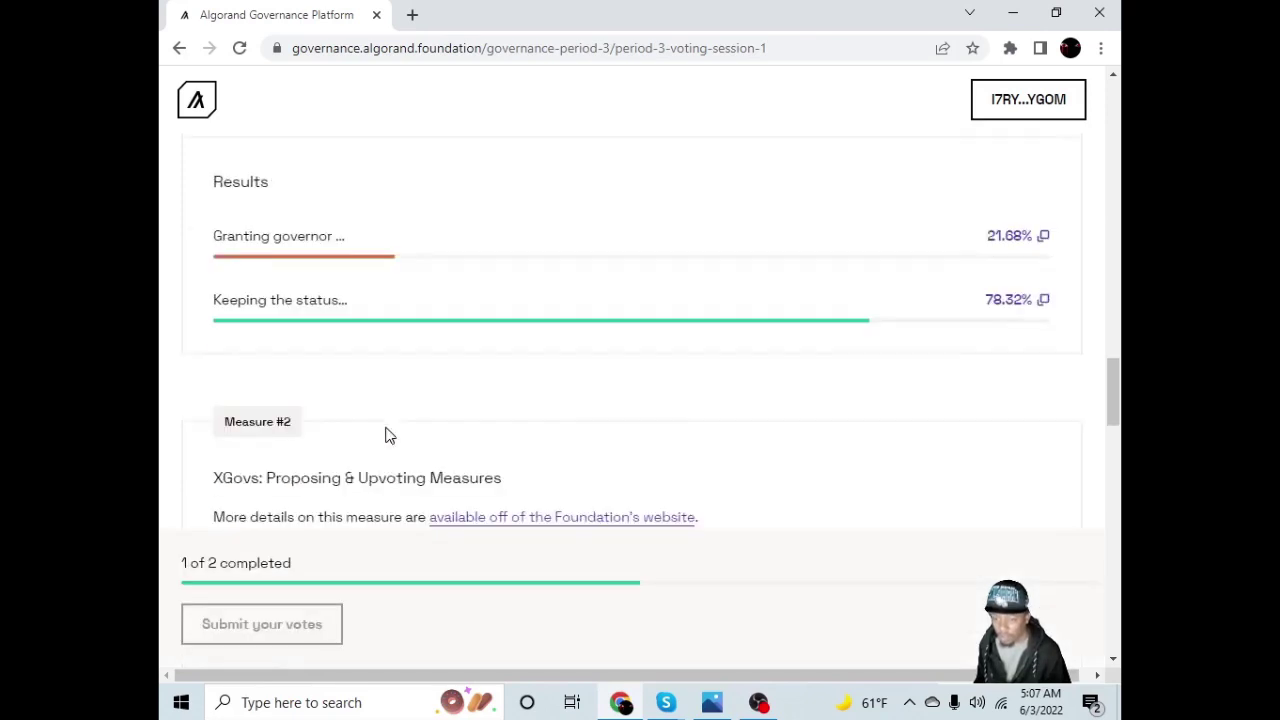
# - Choose "Keeping for now the status quo, only the Foundation proposes measures" for Measure #2 and submit both votes
pyautogui.scroll(-10, 389, 435)
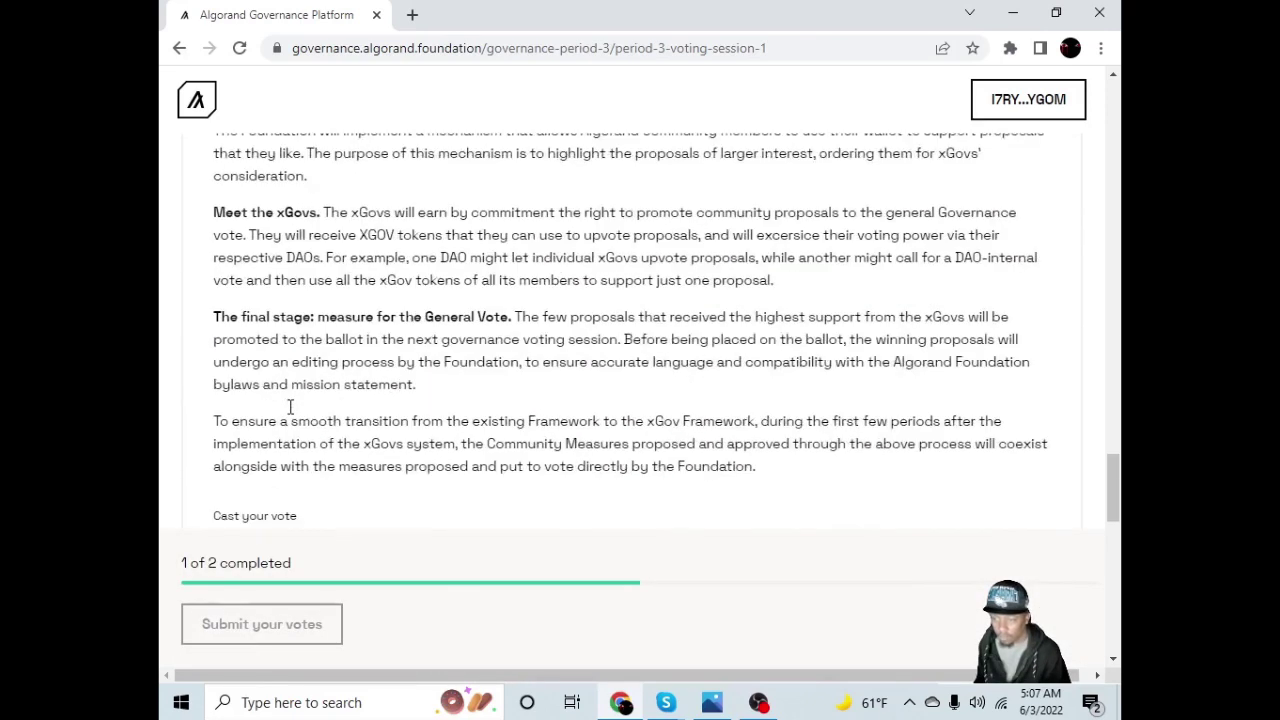
pyautogui.scroll(-5, 289, 407)
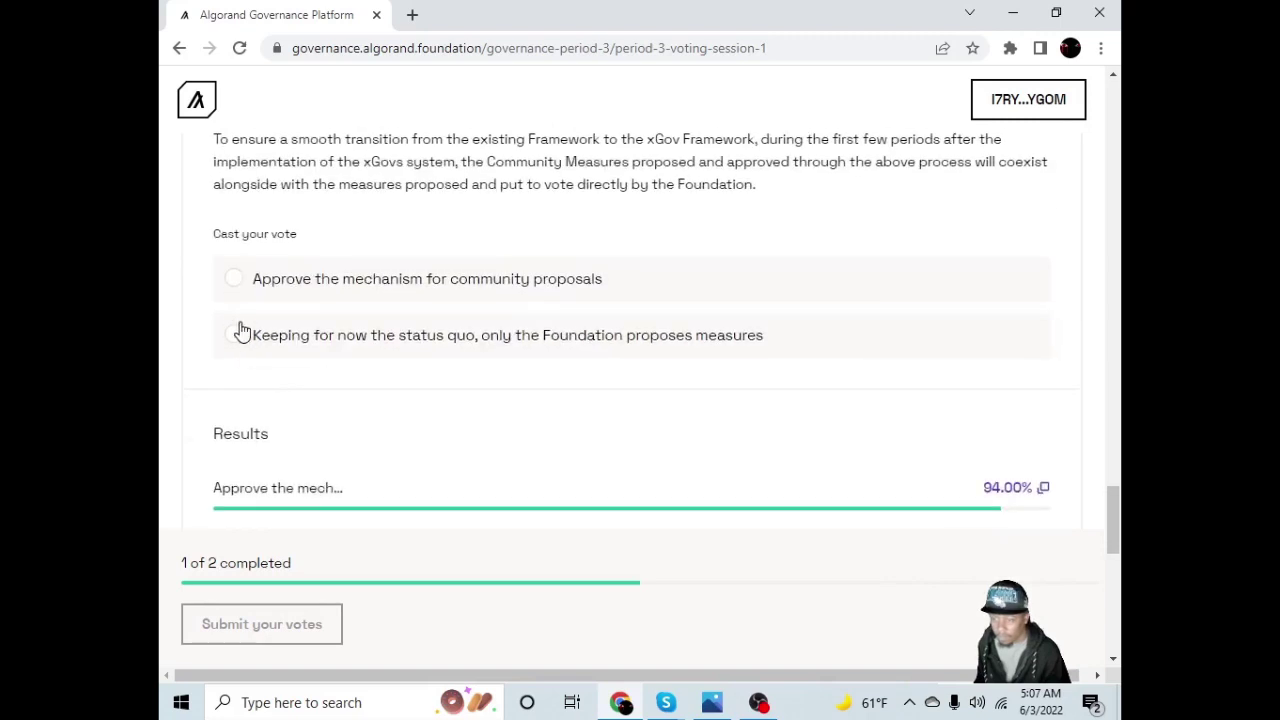
pyautogui.click(242, 332)
pyautogui.scroll(-3, 327, 340)
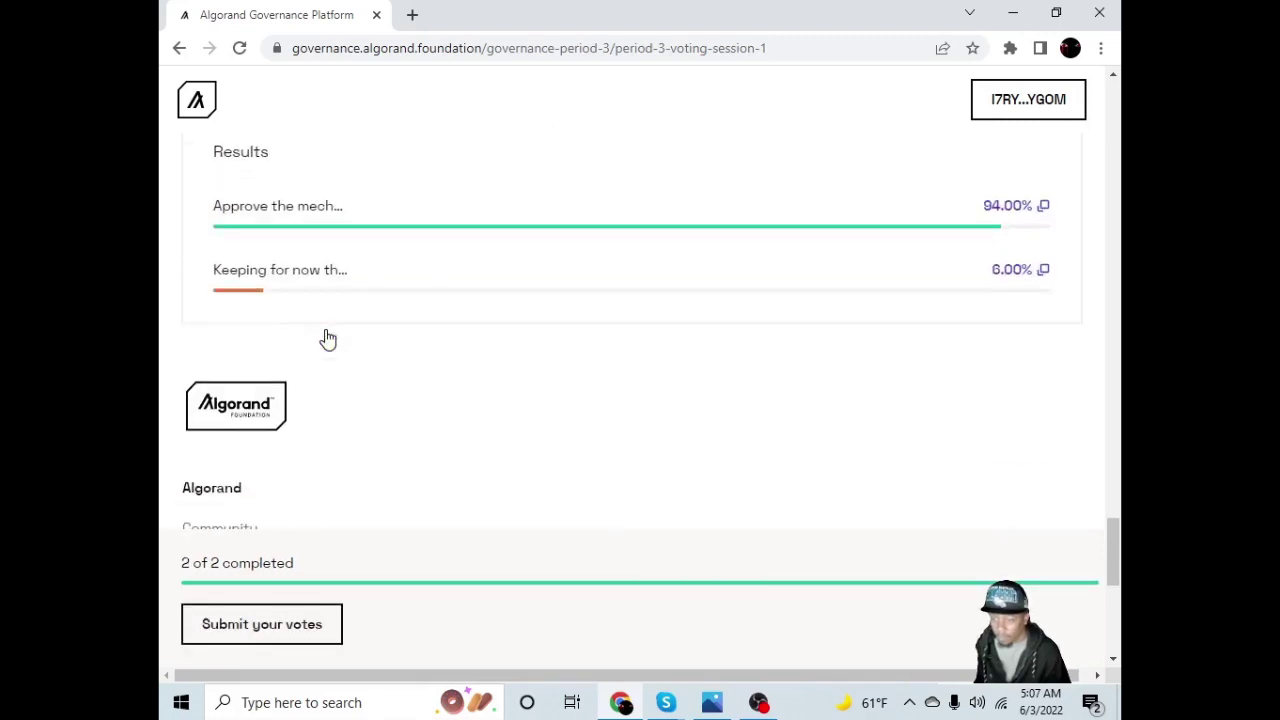
pyautogui.click(306, 620)
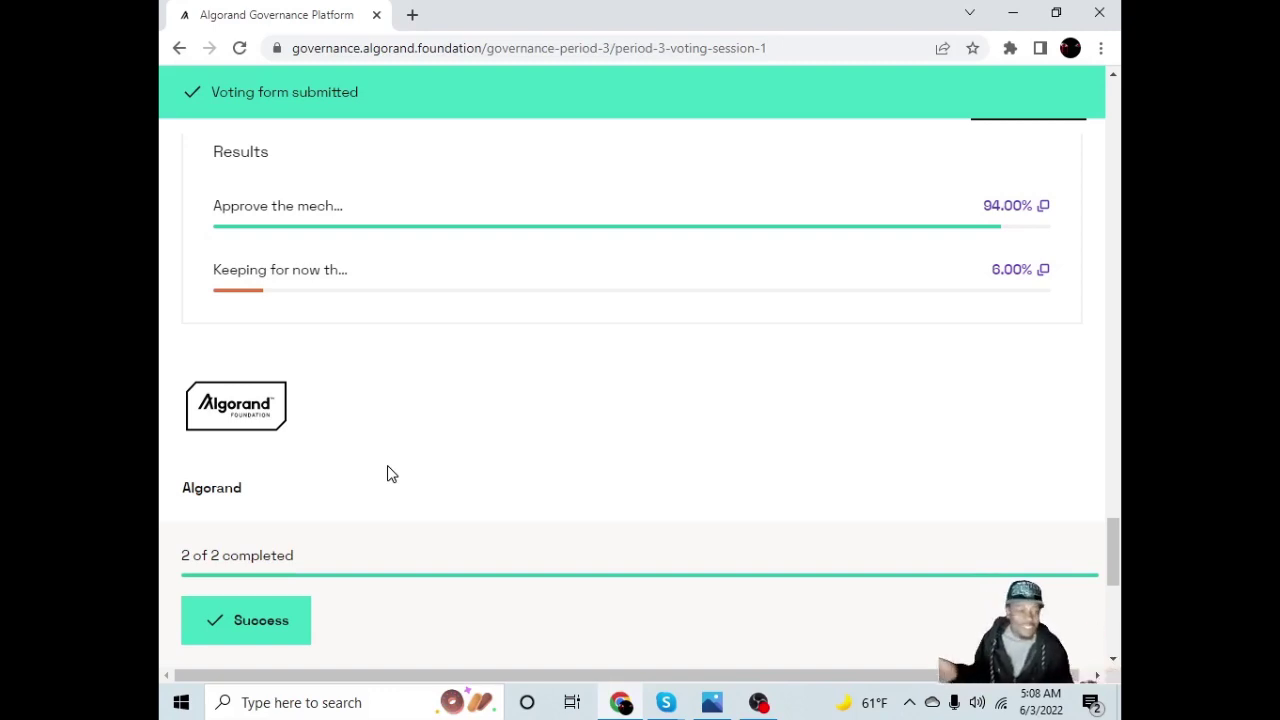
# - Review the submitted votes and results of Measure #2 and Measure #1, then the session overview and heading
pyautogui.scroll(1, 390, 472)
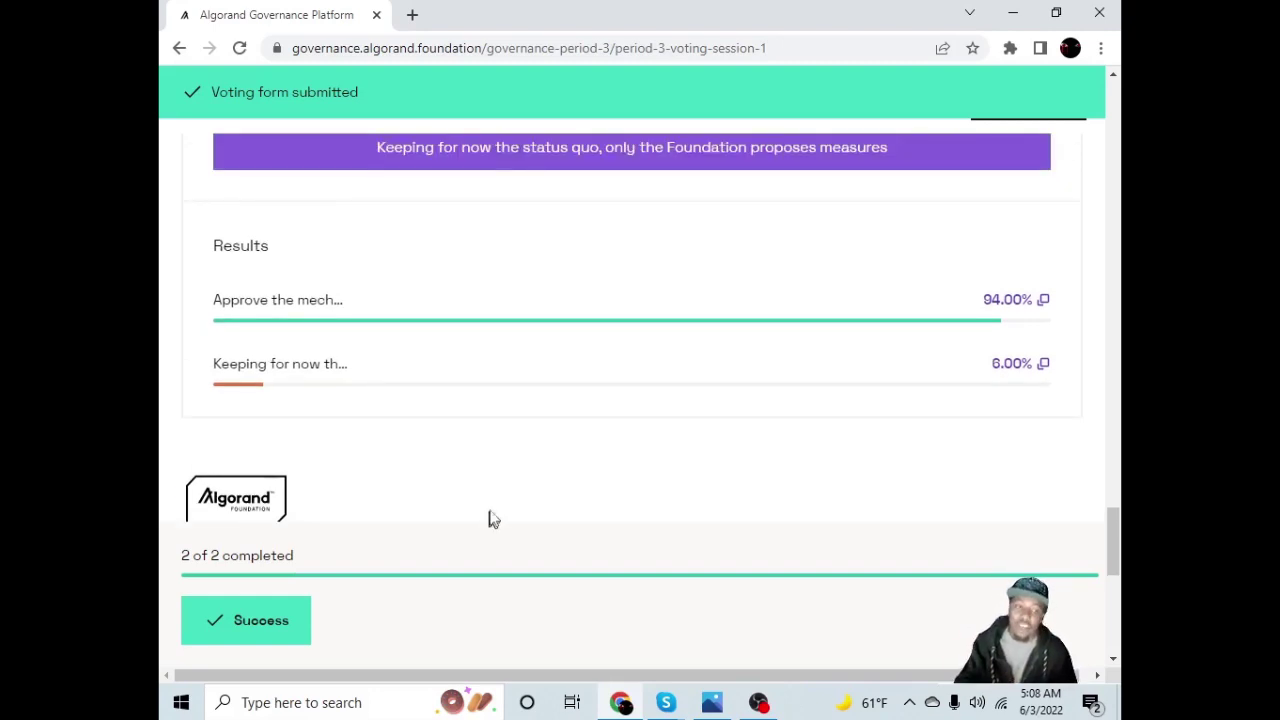
pyautogui.scroll(1, 528, 430)
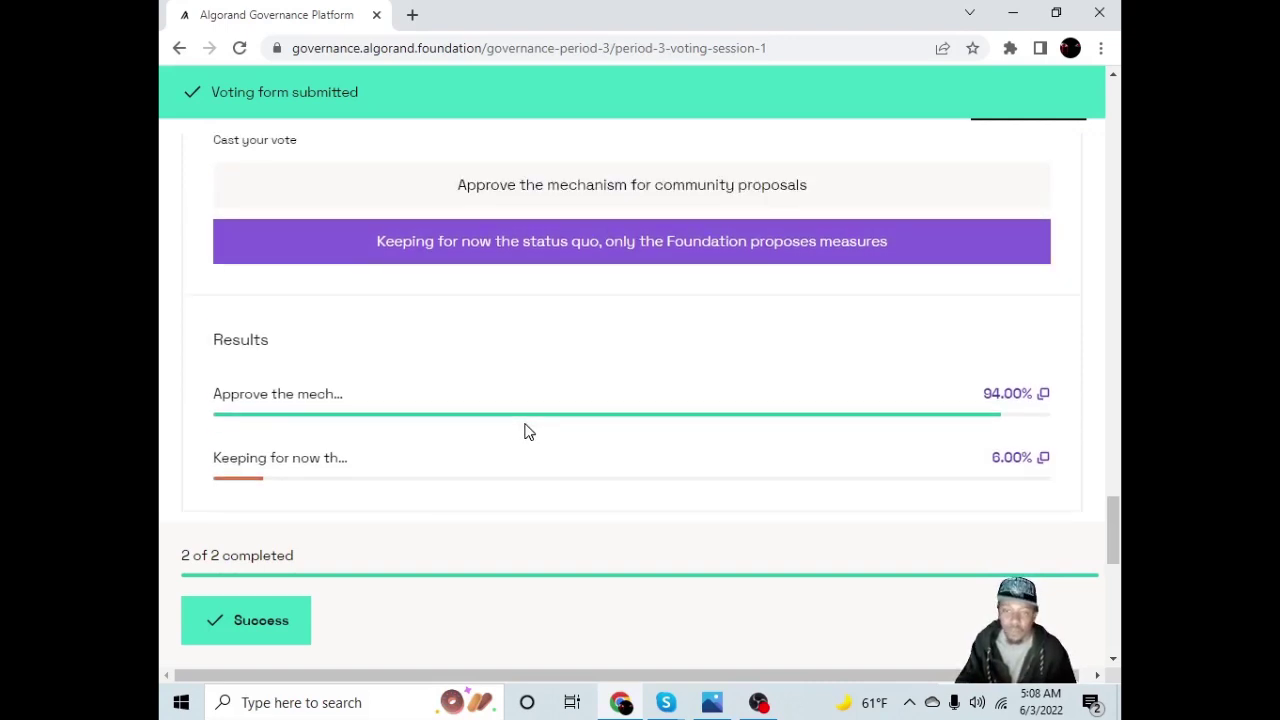
pyautogui.scroll(10, 527, 425)
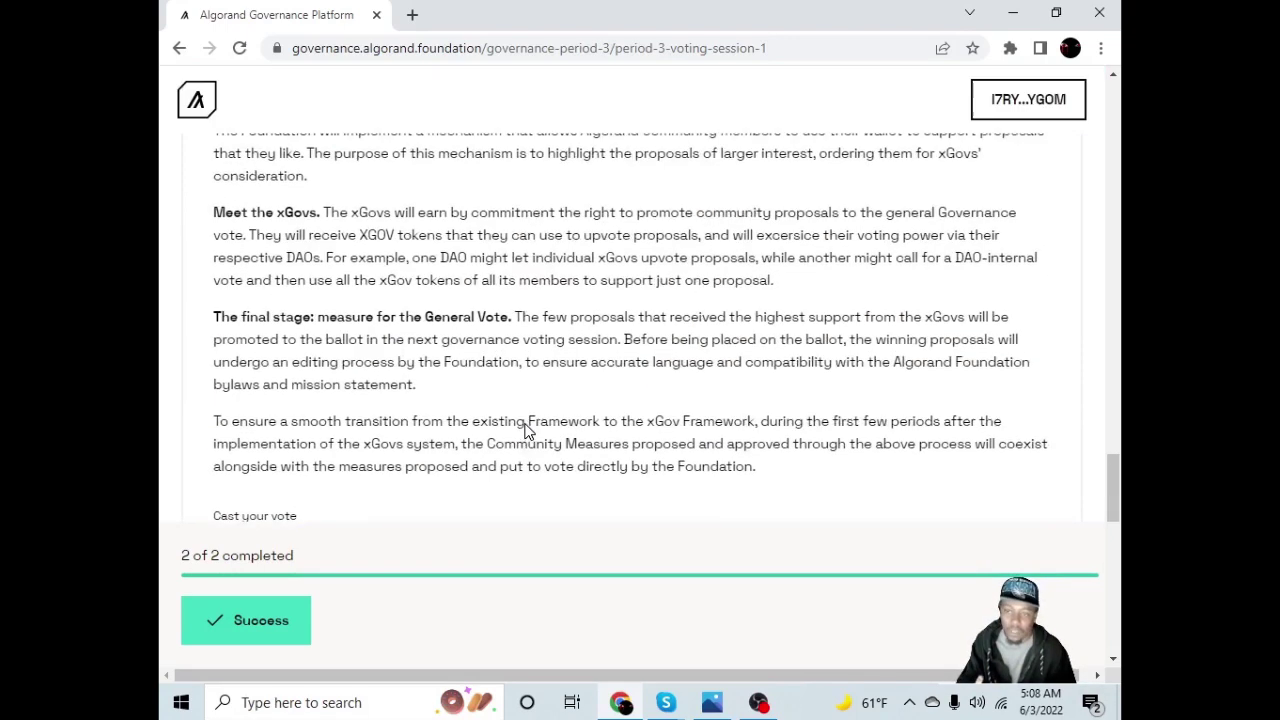
pyautogui.scroll(8, 527, 425)
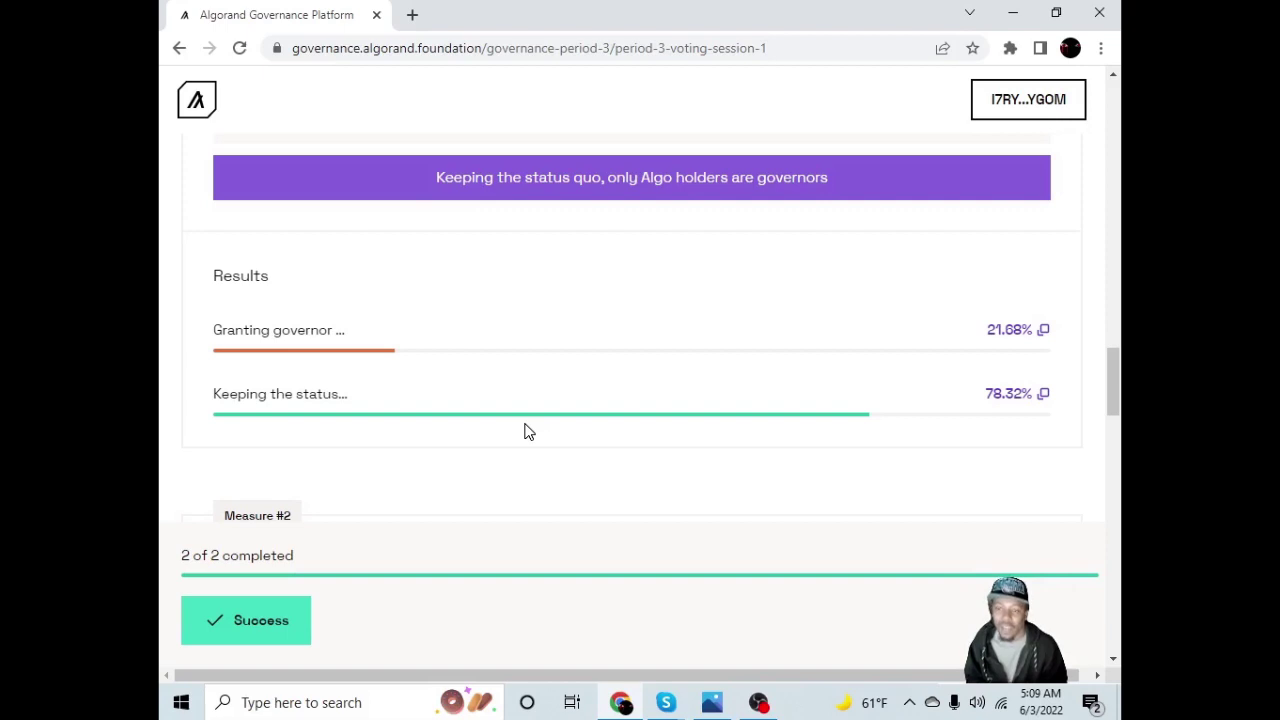
pyautogui.scroll(2, 529, 431)
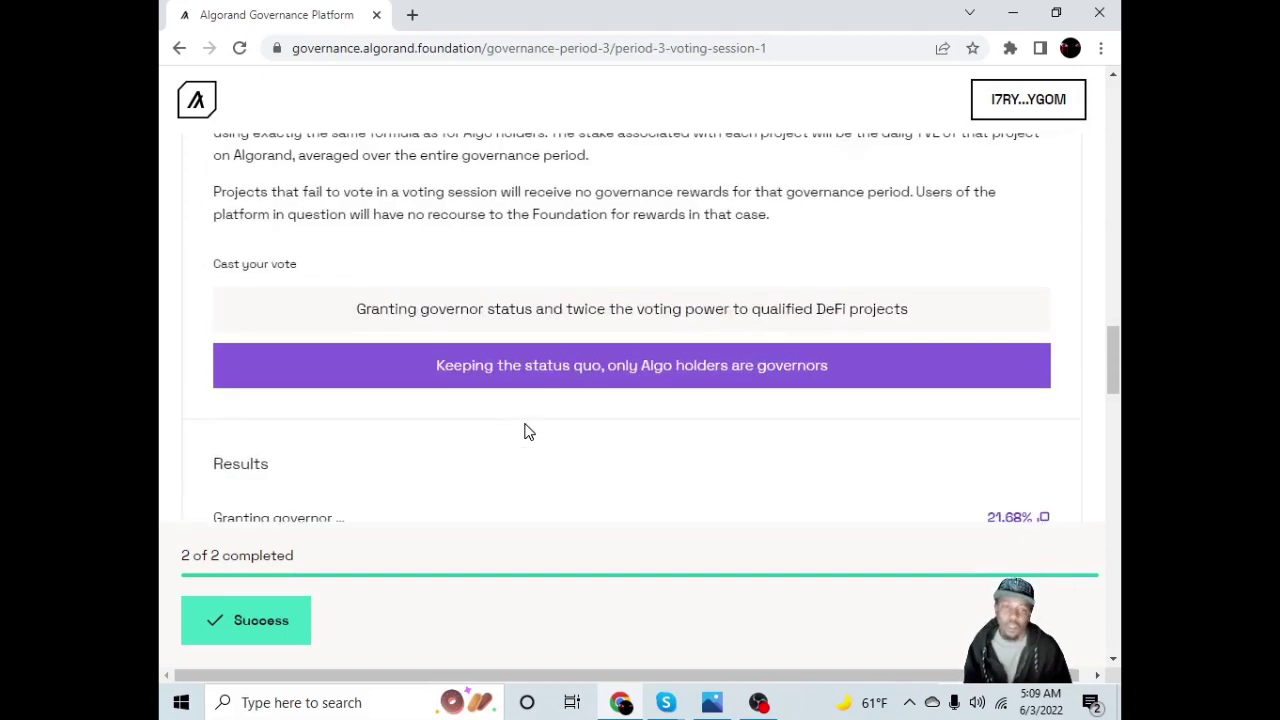
pyautogui.scroll(10, 529, 431)
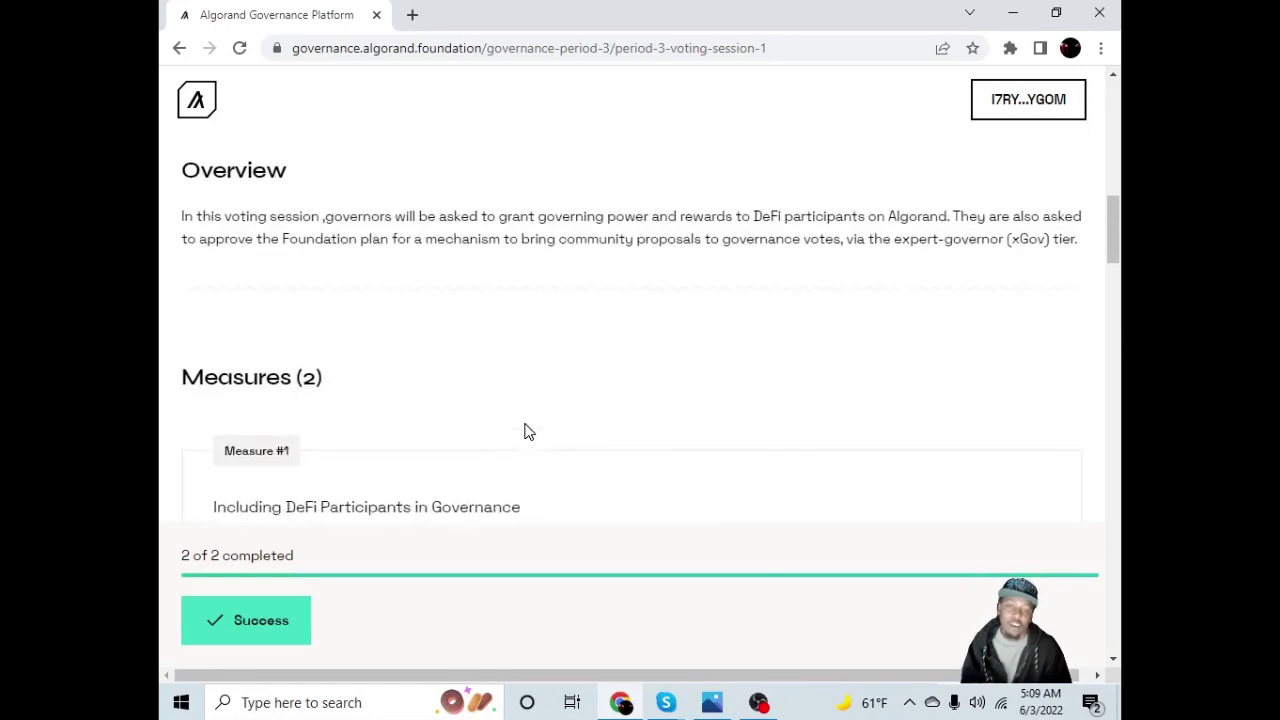
pyautogui.scroll(8, 529, 431)
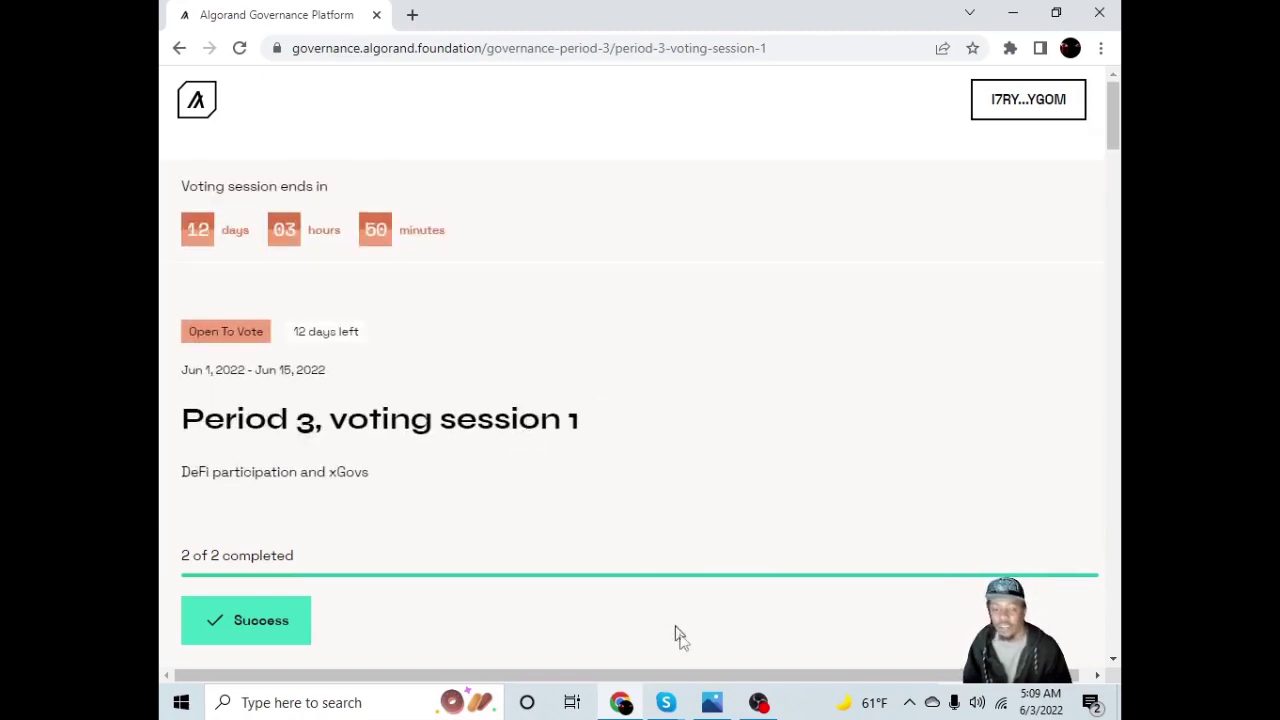
# - Switch to the Photos app with the image govnor.jpg
pyautogui.click(712, 702)
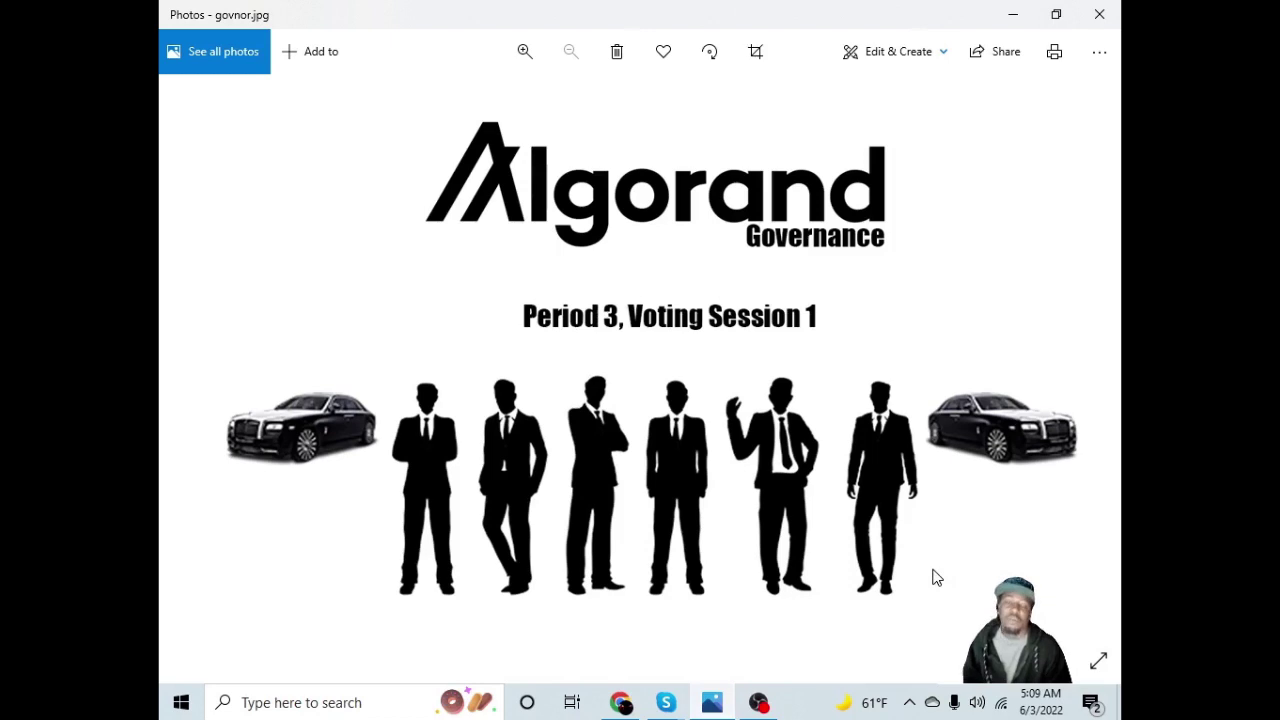